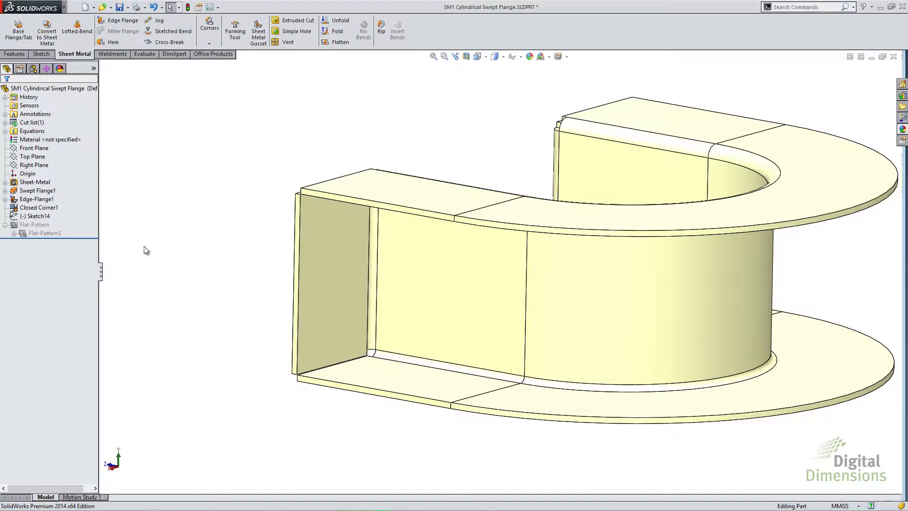
# Step: Open the Flat-Pattern3 feature's definition, examine its faces to exclude, and close it
pyautogui.click(45, 234)
pyautogui.rightClick(45, 233)
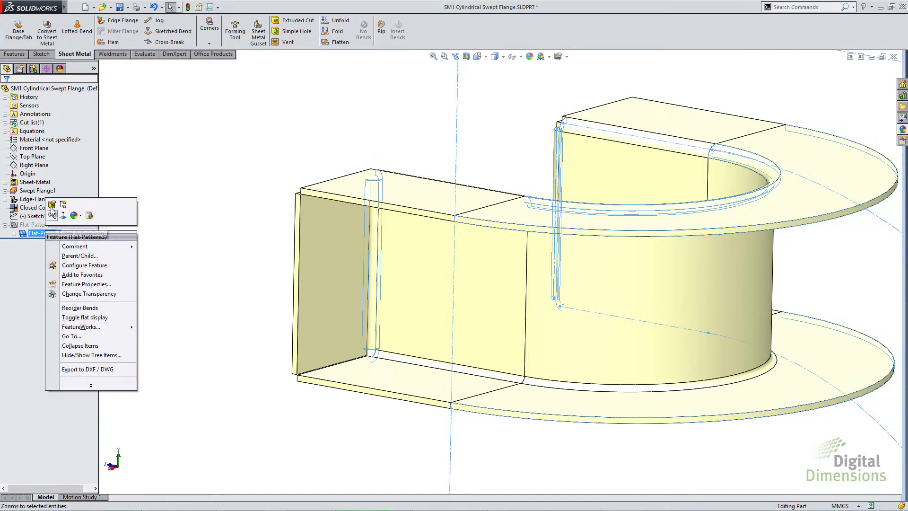
pyautogui.click(43, 207)
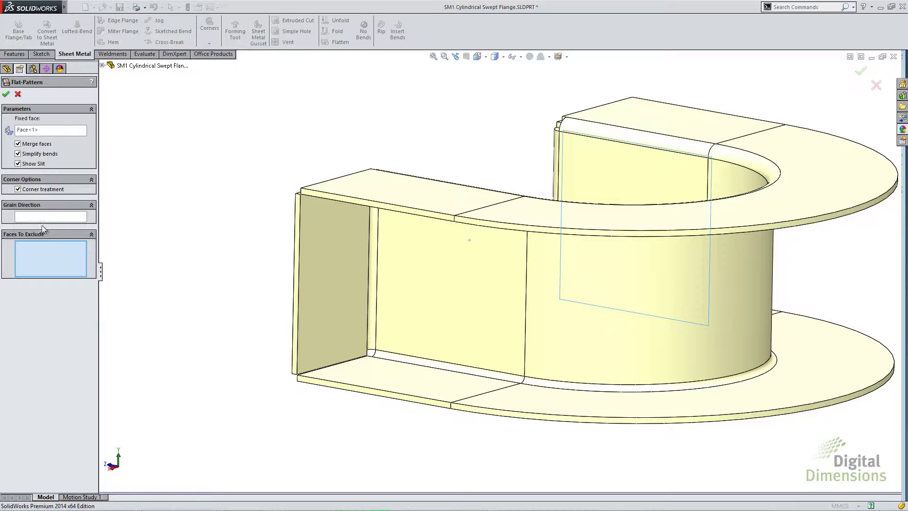
pyautogui.click(7, 93)
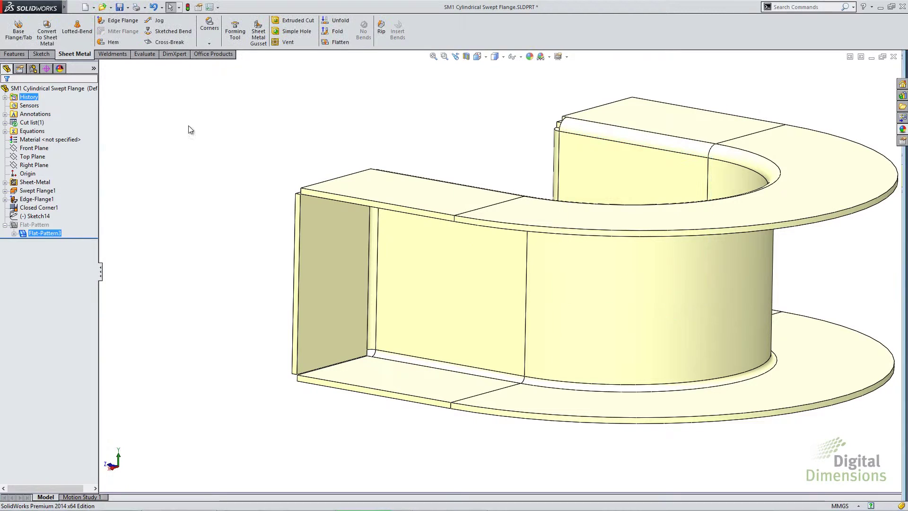
# Step: Start a sheet metal gusset on the two inner faces beside the edge-flange bend, offset 10 mm from the bend edge's lower vertex
pyautogui.click(258, 42)
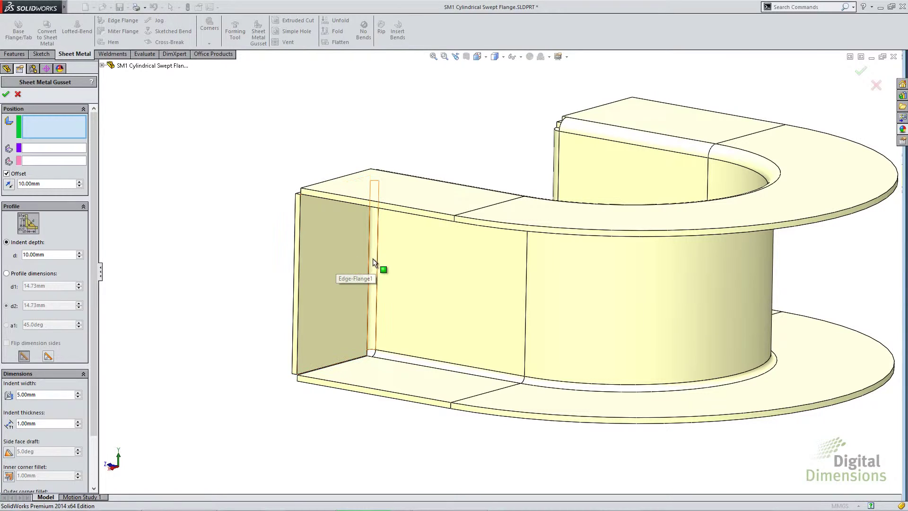
pyautogui.click(358, 261)
pyautogui.click(418, 266)
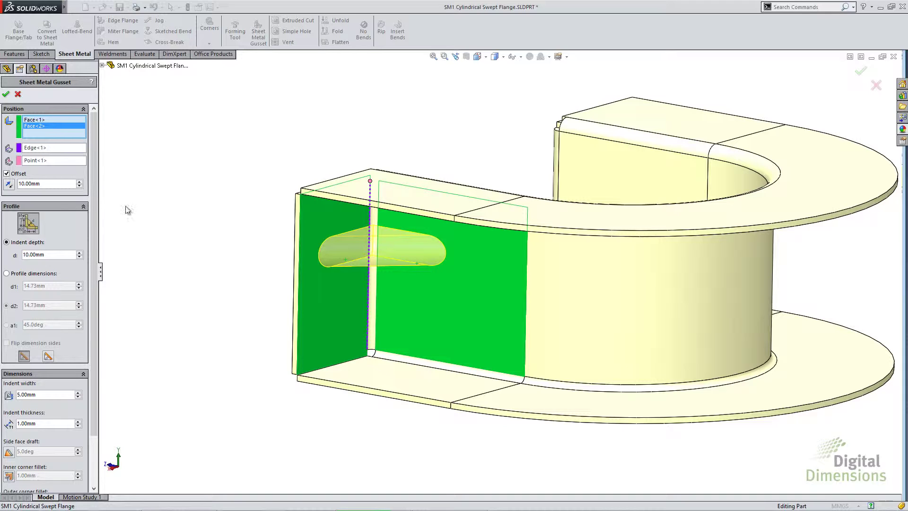
pyautogui.click(58, 151)
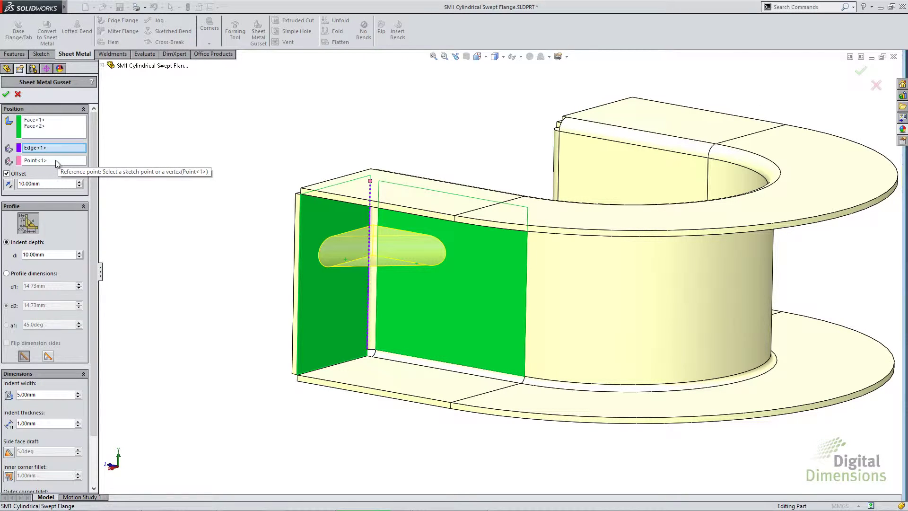
pyautogui.click(56, 160)
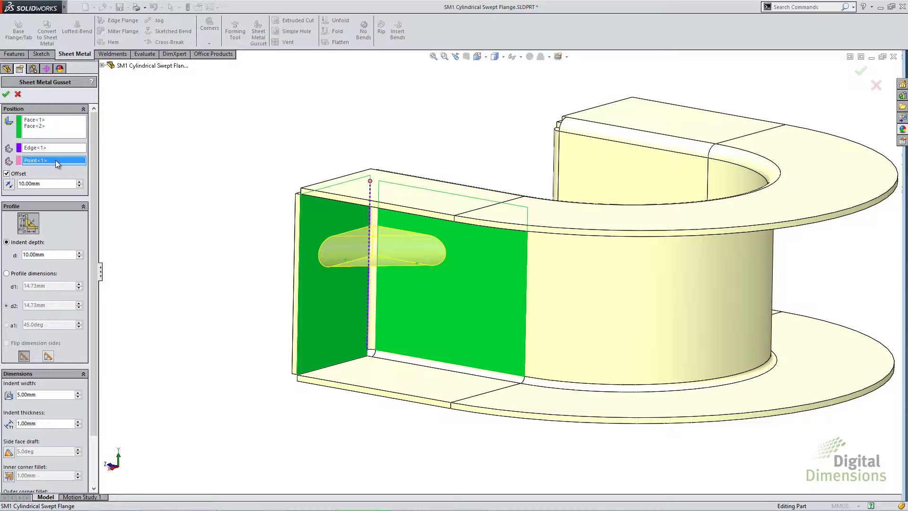
pyautogui.moveTo(39, 183); pyautogui.dragTo(17, 186)
pyautogui.click(367, 349)
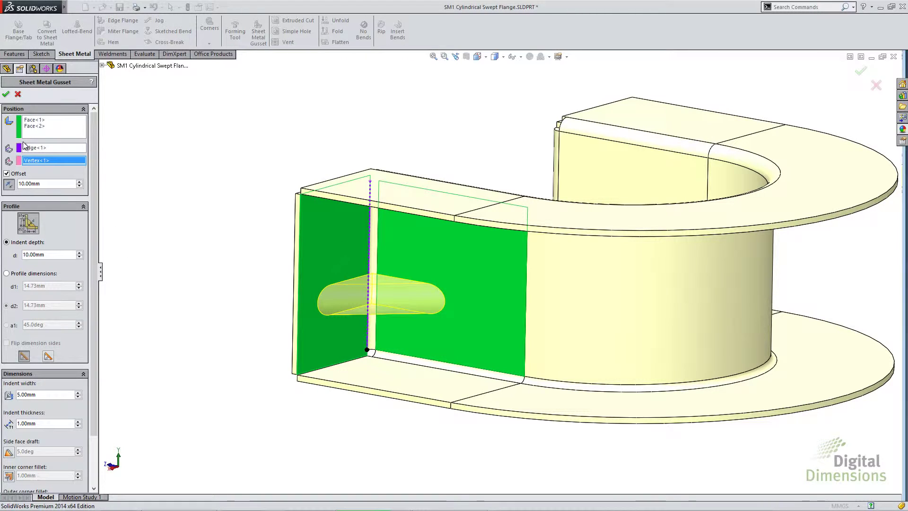
pyautogui.click(36, 150)
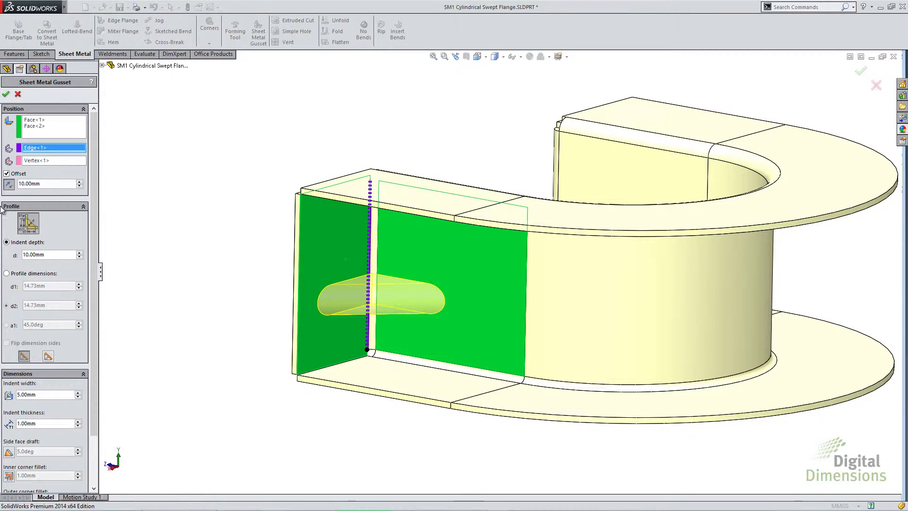
pyautogui.click(14, 187)
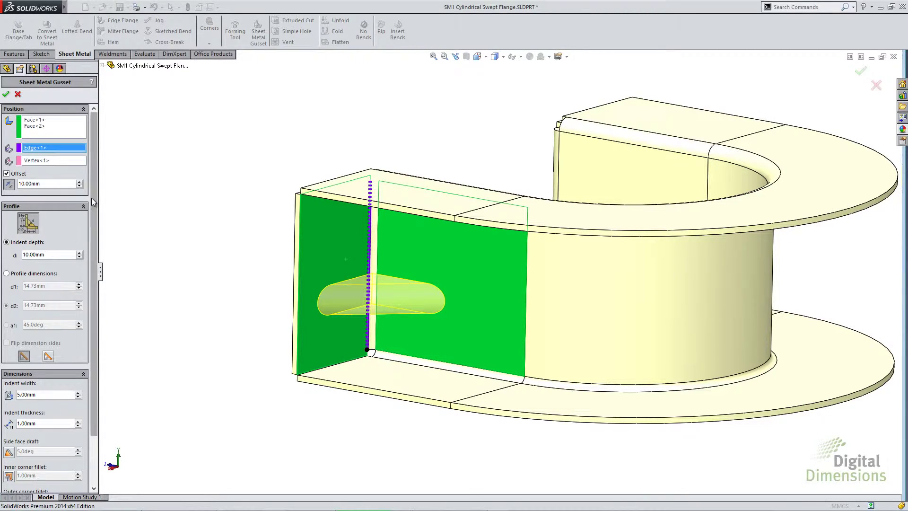
# Step: Try a different indent depth for the gusset and restore it to 10 mm
pyautogui.moveTo(92, 191); pyautogui.dragTo(98, 242)
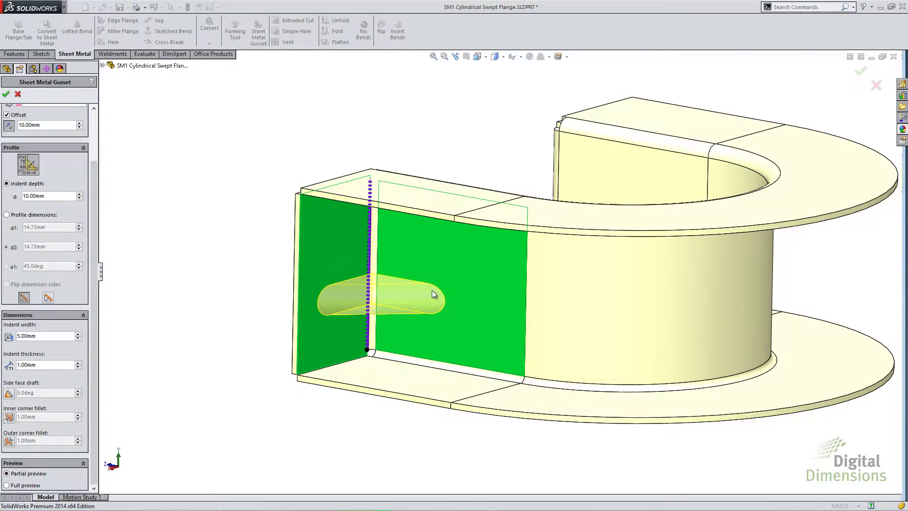
pyautogui.click(80, 193)
pyautogui.click(80, 199)
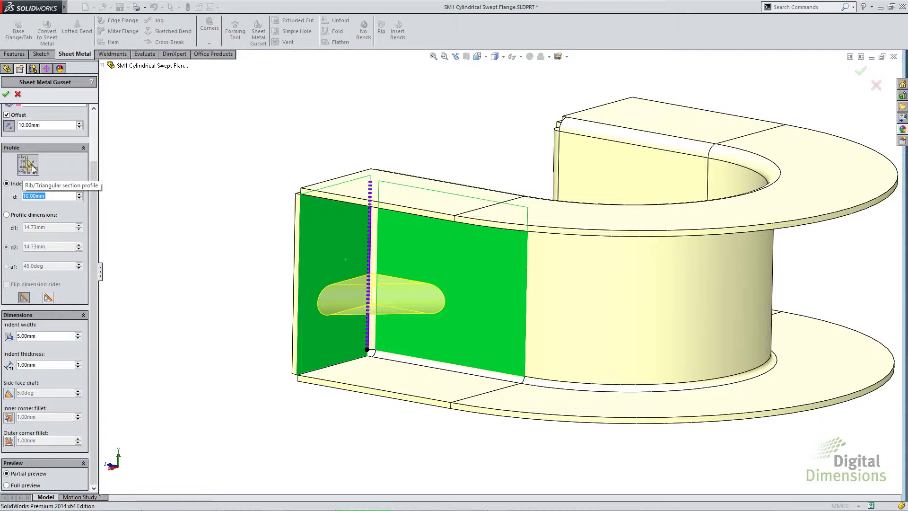
# Step: Define the gusset by profile dimensions, with d1 at 10 mm and d2 at 15 mm
pyautogui.click(34, 215)
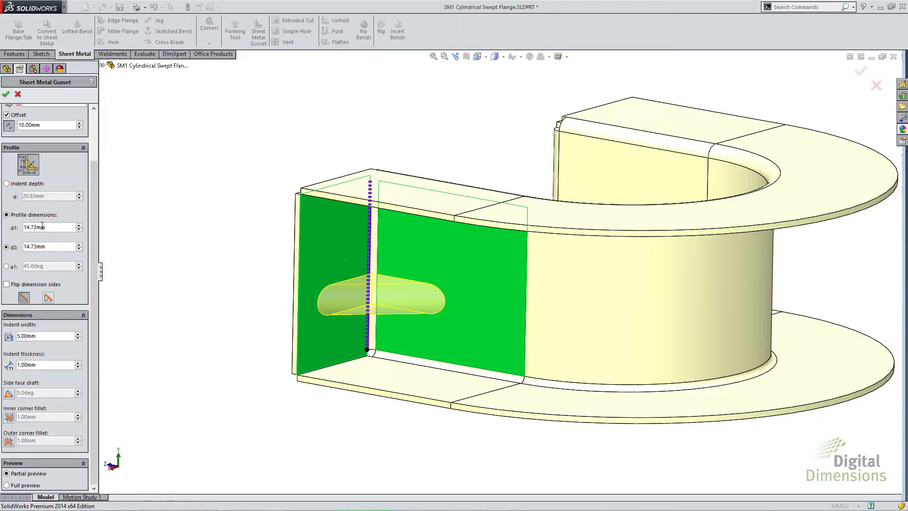
pyautogui.click(27, 226)
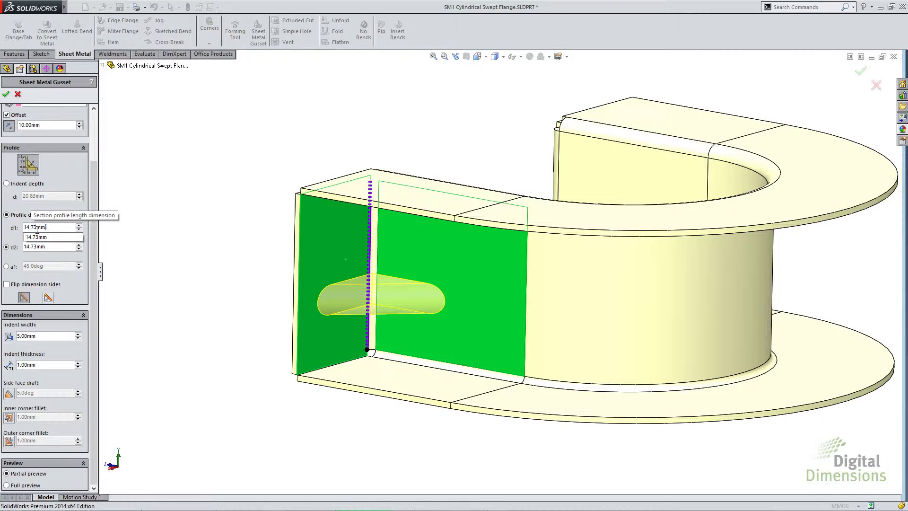
pyautogui.write('10')
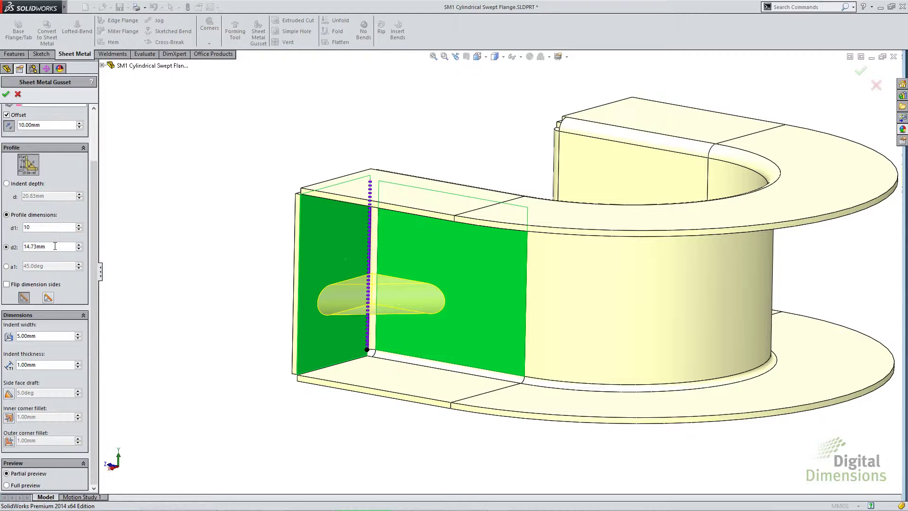
pyautogui.click(28, 246)
pyautogui.click(30, 246)
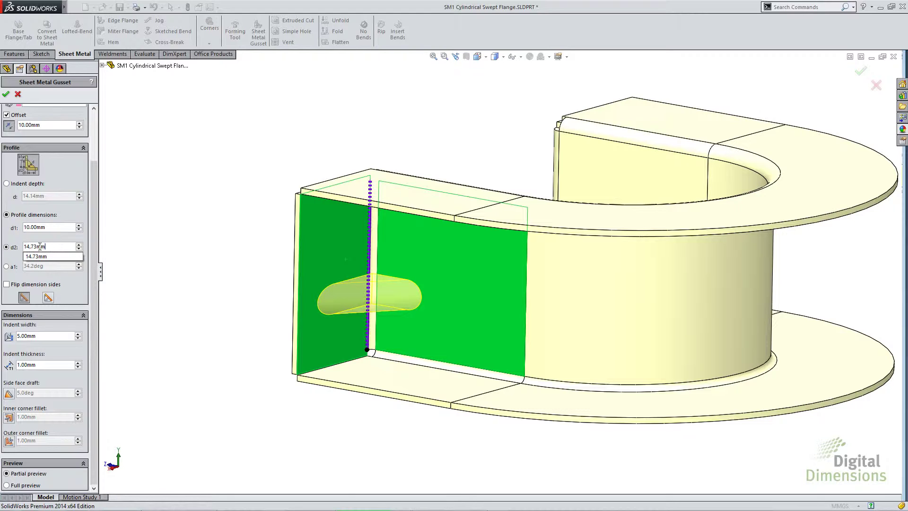
pyautogui.doubleClick(39, 246)
pyautogui.write('15')
pyautogui.press('Return')
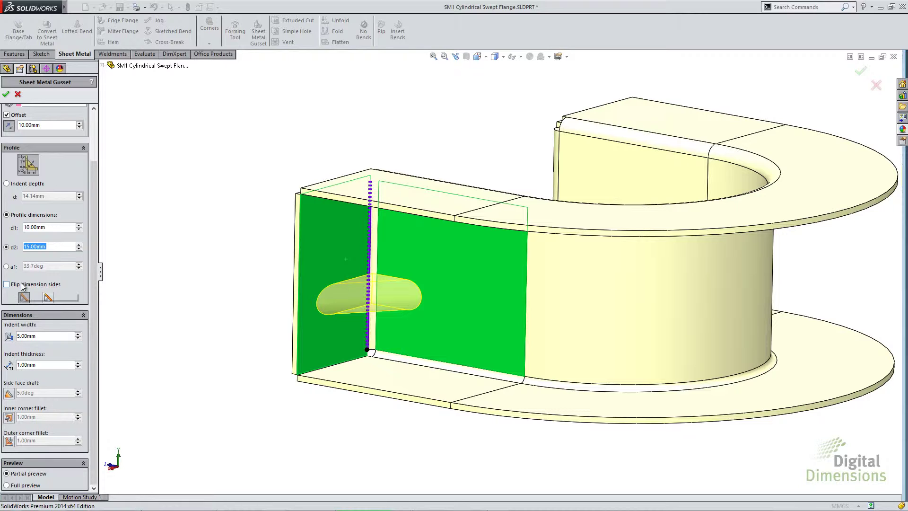
# Step: Define the gusset profile by indent depth and set the depth to 10 mm
pyautogui.click(7, 184)
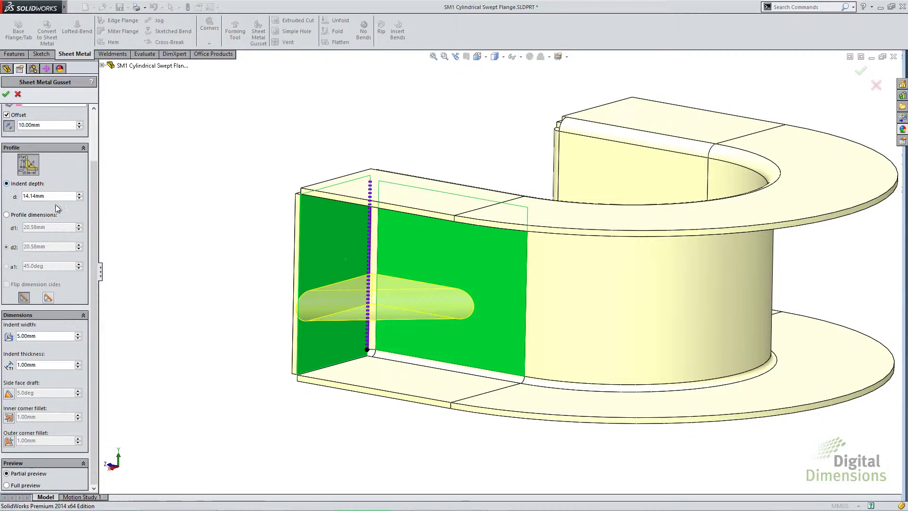
pyautogui.moveTo(56, 197); pyautogui.dragTo(13, 198)
pyautogui.write('100')
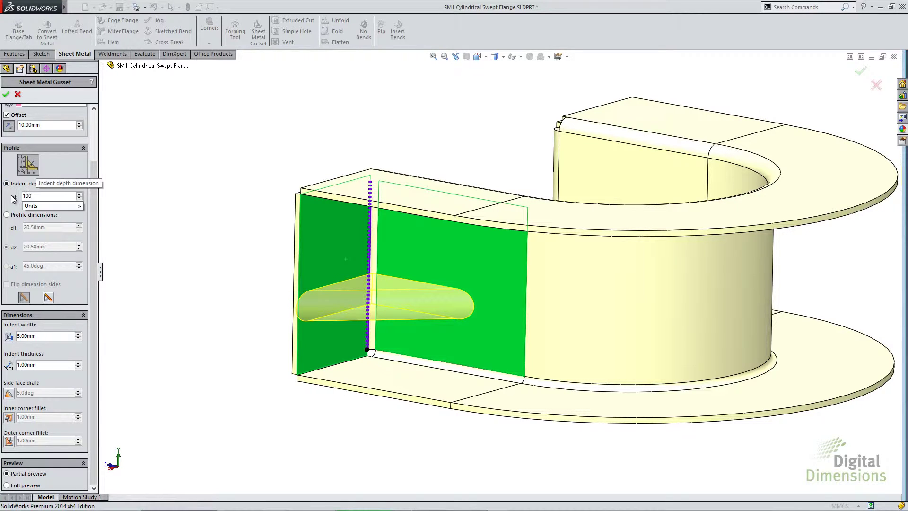
pyautogui.press('BackSpace')
pyautogui.press('Return')
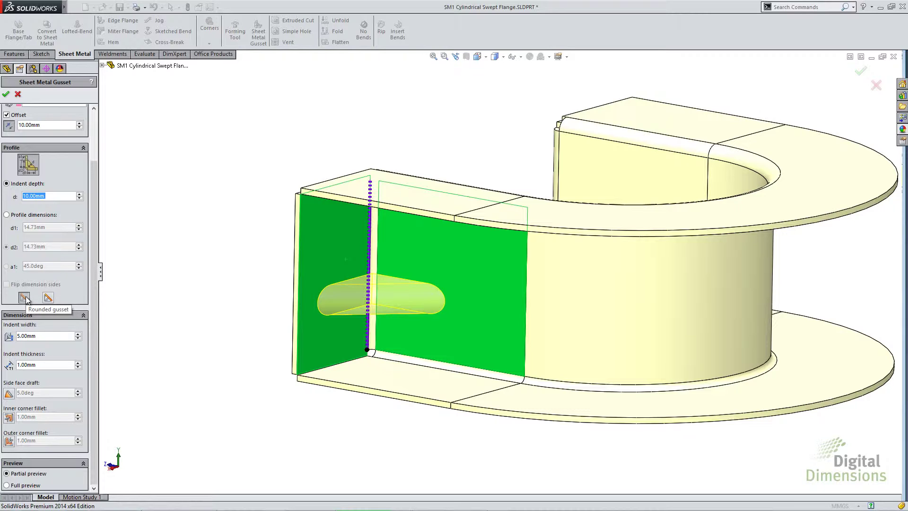
# Step: Try the flat gusset shape with an 11 mm edge fillet and return to the rounded gusset
pyautogui.click(49, 299)
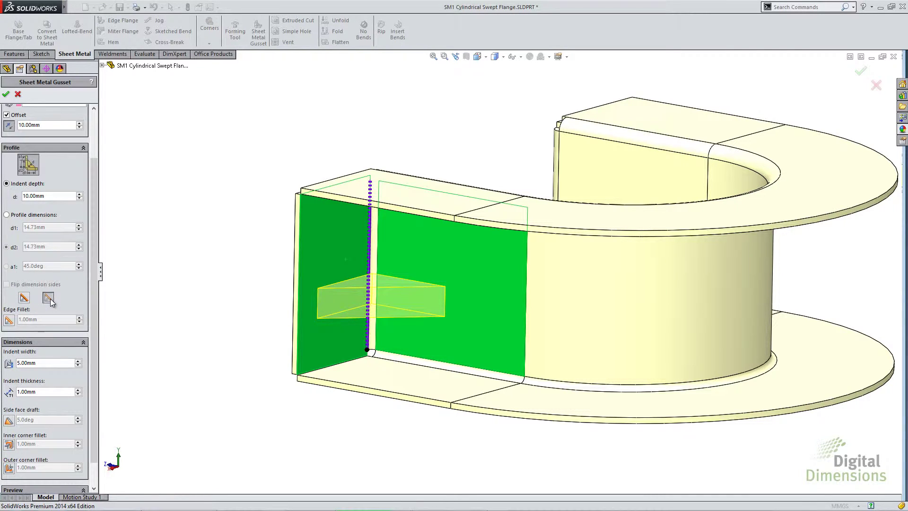
pyautogui.click(23, 298)
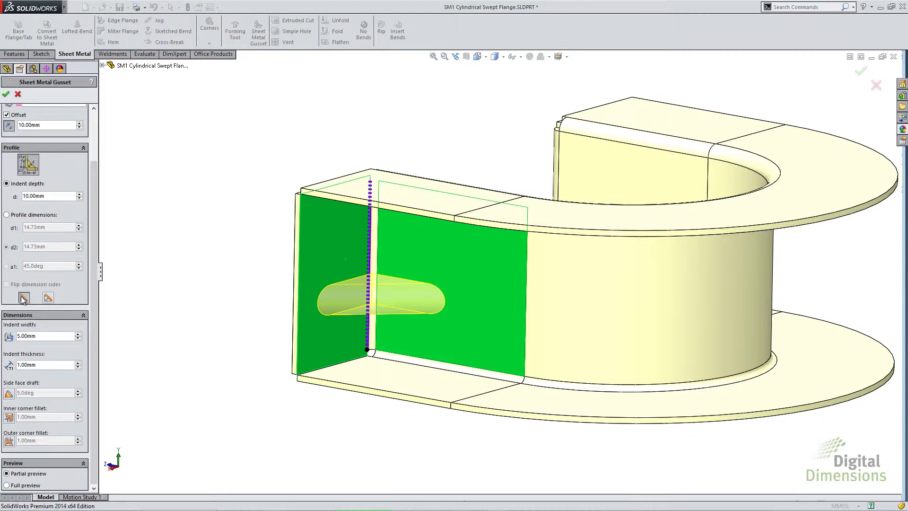
pyautogui.click(49, 299)
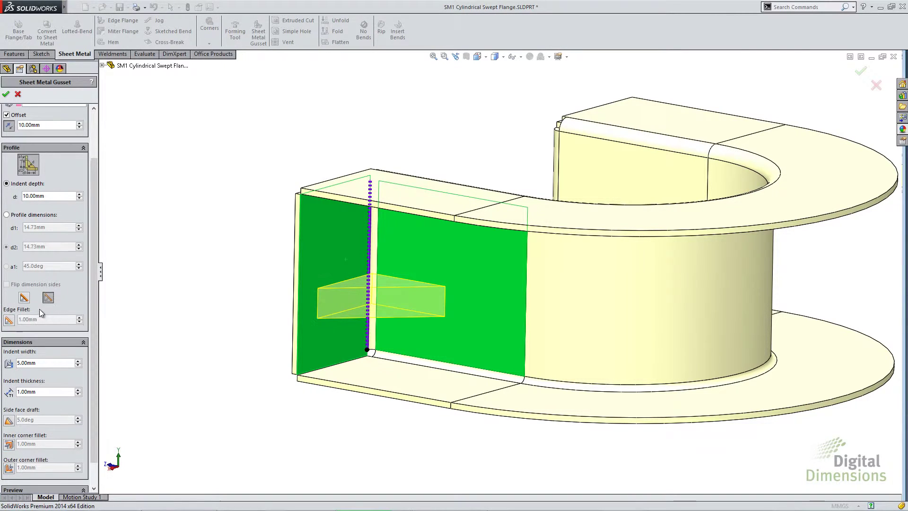
pyautogui.click(9, 320)
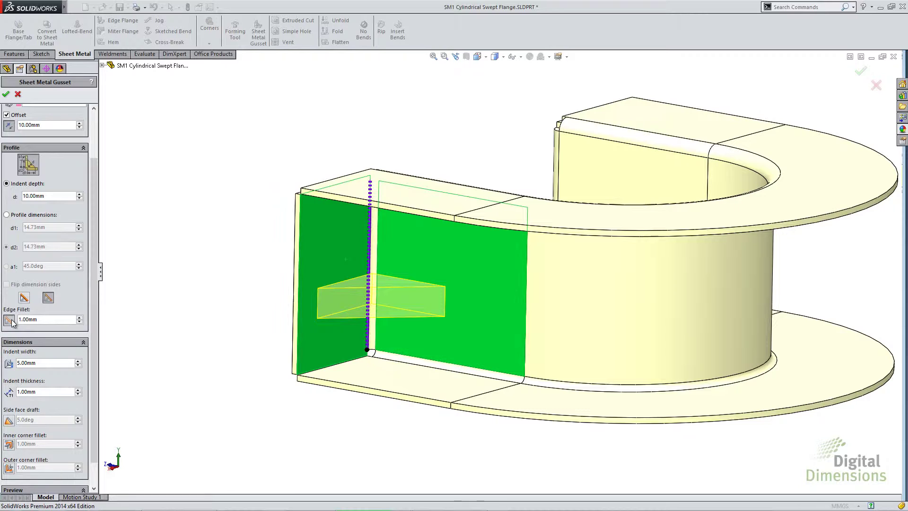
pyautogui.click(79, 317)
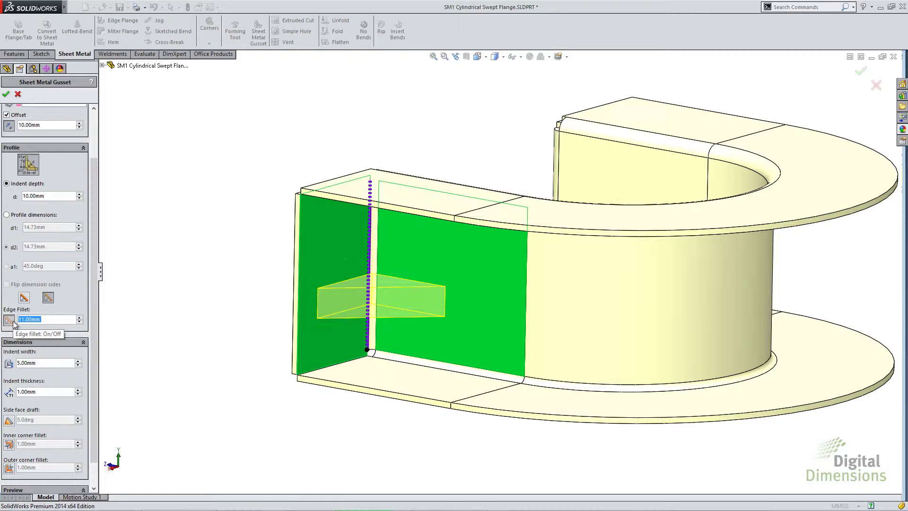
pyautogui.click(22, 300)
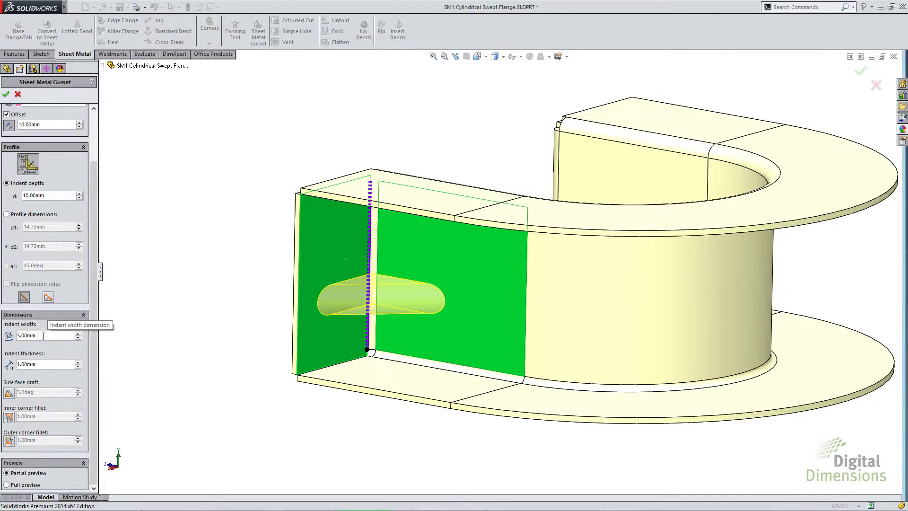
# Step: Try a 15 mm indent width and a 5-degree side face draft, restoring the 5 mm width with draft off
pyautogui.click(78, 333)
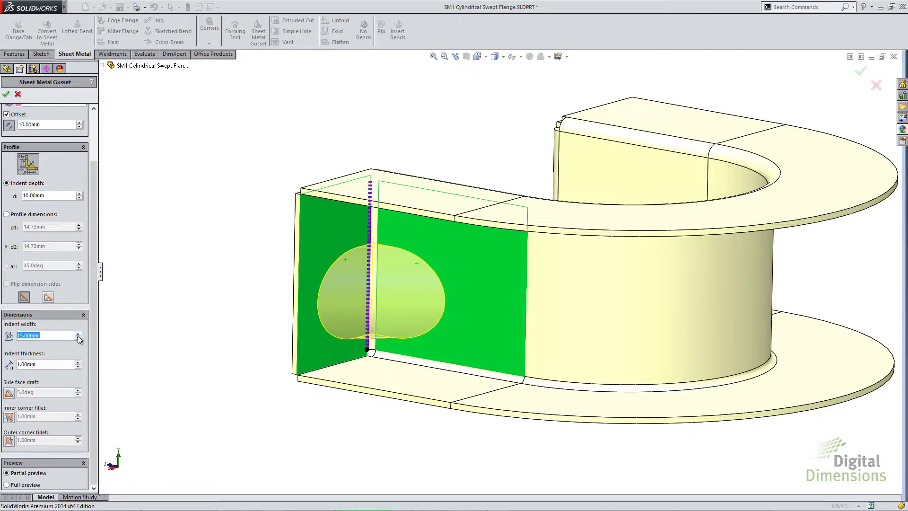
pyautogui.click(78, 338)
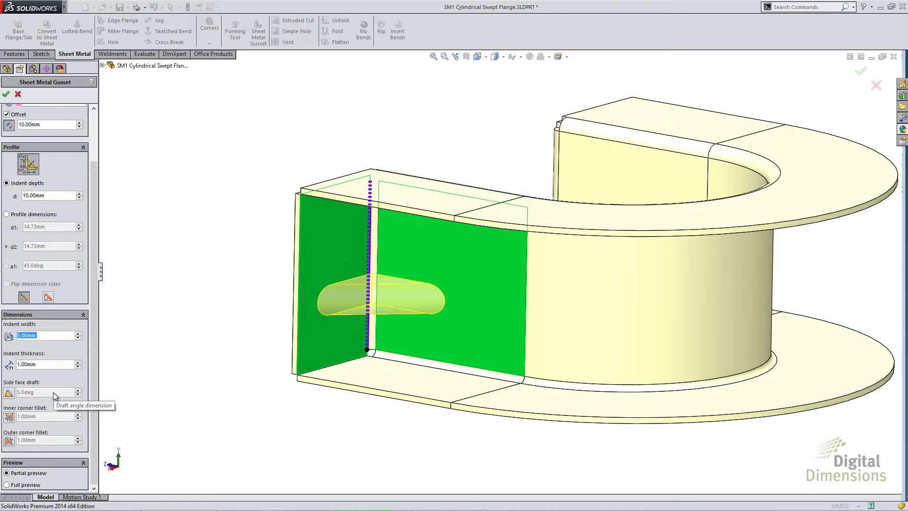
pyautogui.click(8, 392)
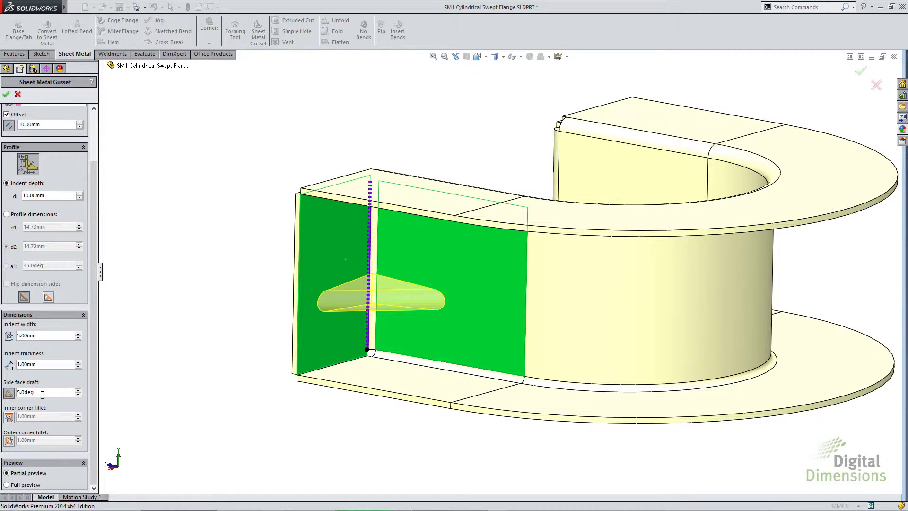
pyautogui.click(9, 392)
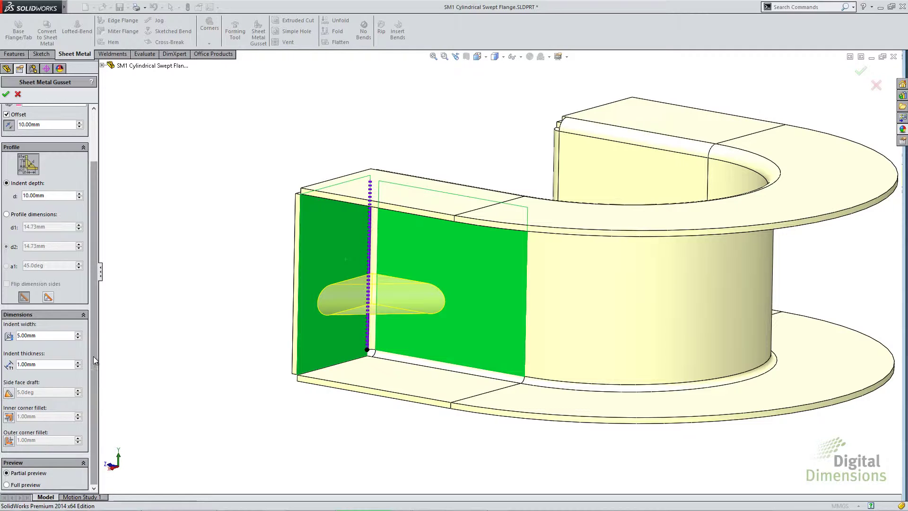
# Step: Accept the settings to create the rounded gusset across the edge-flange bend, and inspect it on the model
pyautogui.scroll(3, 94, 360)
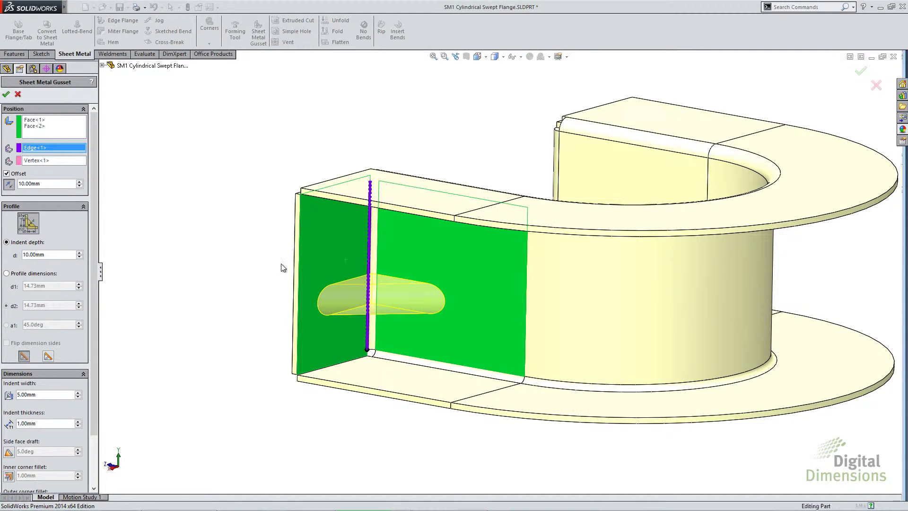
pyautogui.press('Return')
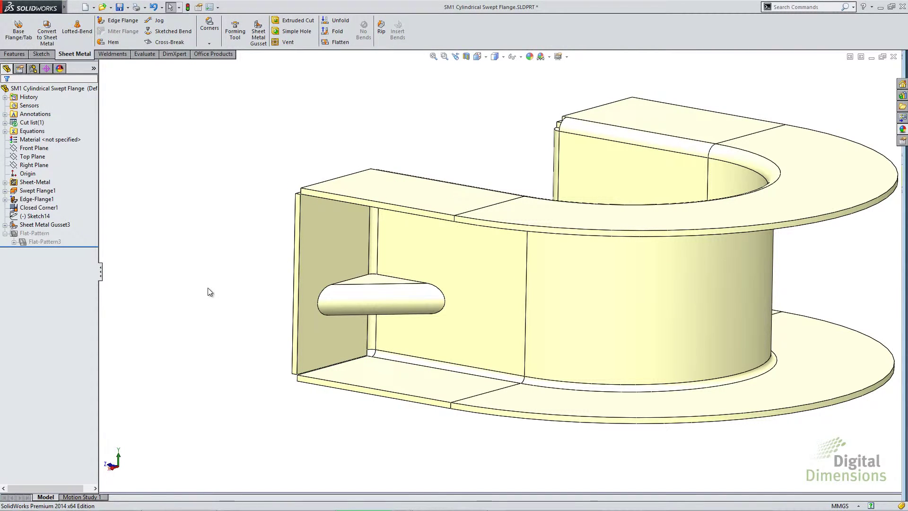
pyautogui.moveTo(198, 314)
pyautogui.mouseDown(button='middle')
pyautogui.moveTo(330, 345)
pyautogui.moveTo(203, 316)
pyautogui.mouseUp(button='middle')
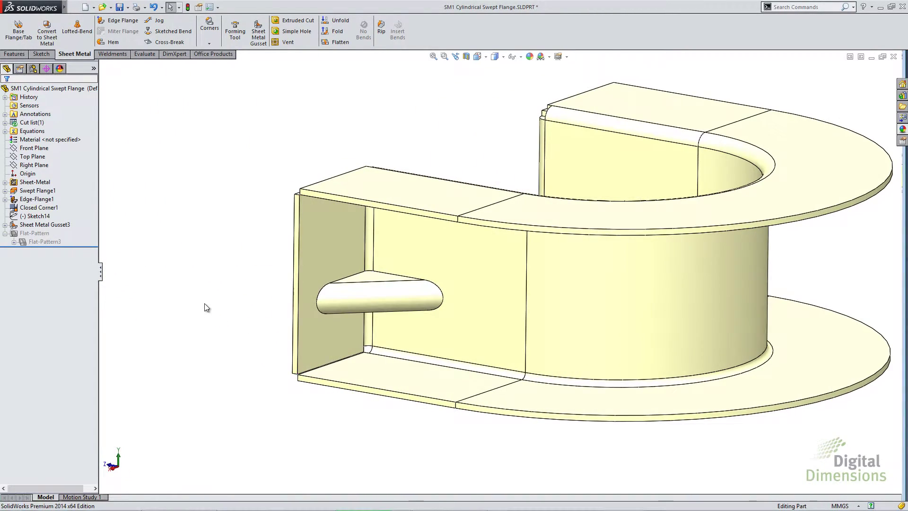
# Step: Open the definition of Flat-Pattern3, examine the gusset listed in its faces to exclude, and leave without changes
pyautogui.click(37, 241)
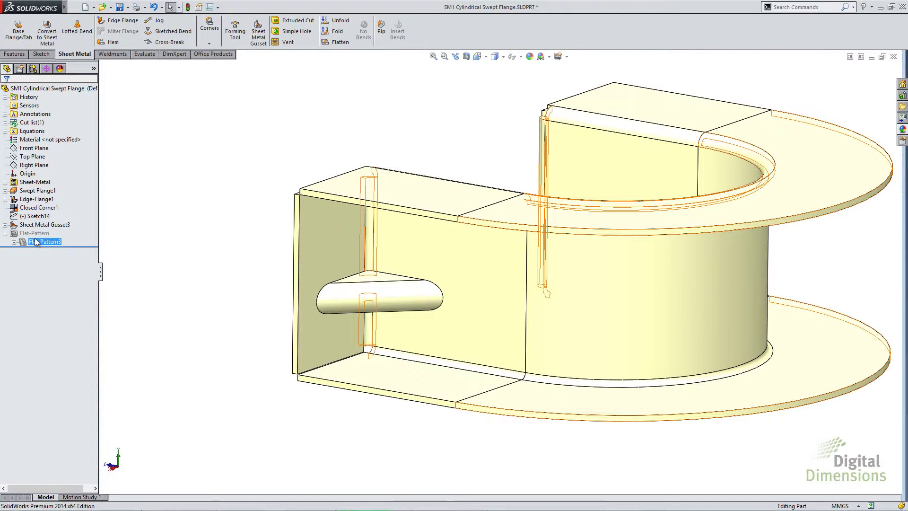
pyautogui.rightClick(37, 241)
pyautogui.click(41, 219)
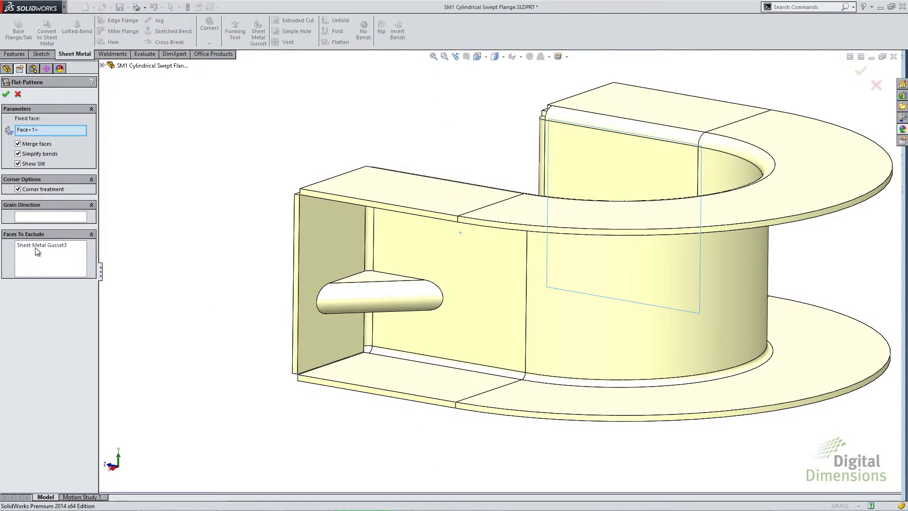
pyautogui.click(41, 246)
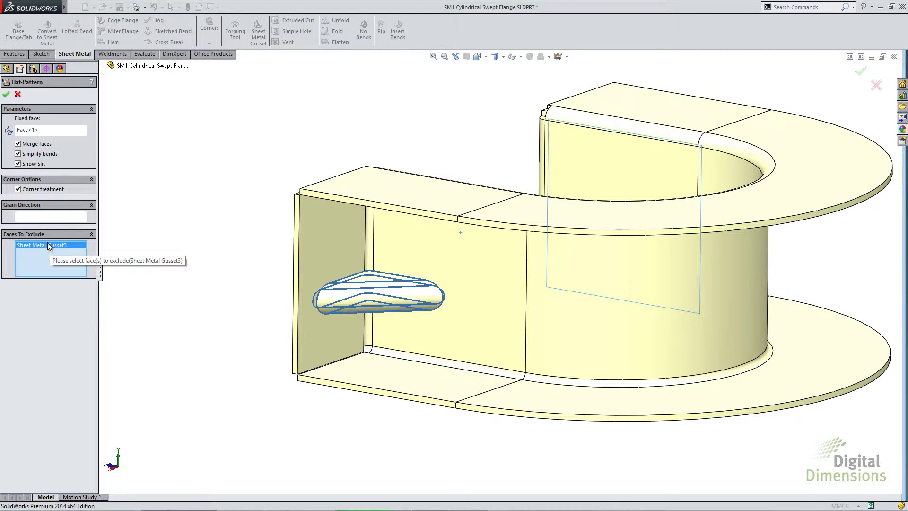
pyautogui.click(18, 94)
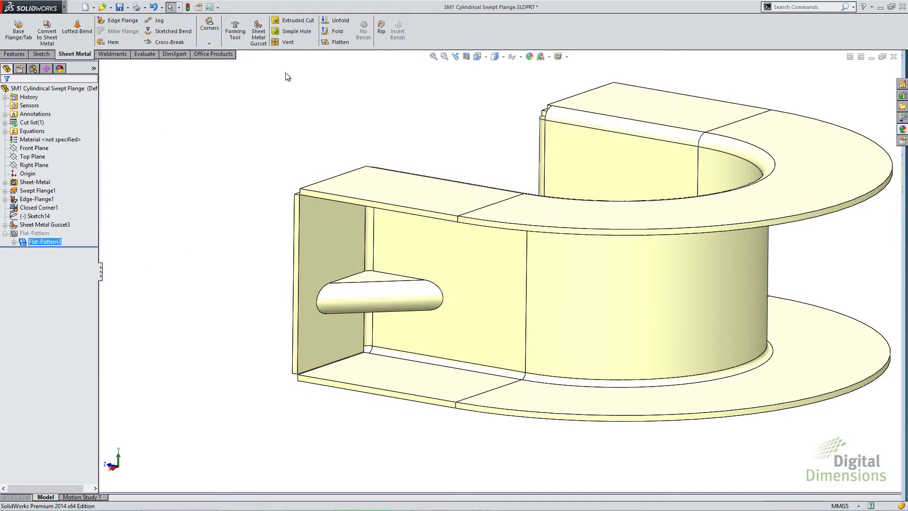
# Step: Flatten the part to inspect its whole flat pattern around the gusset area, and return to the folded state
pyautogui.click(340, 41)
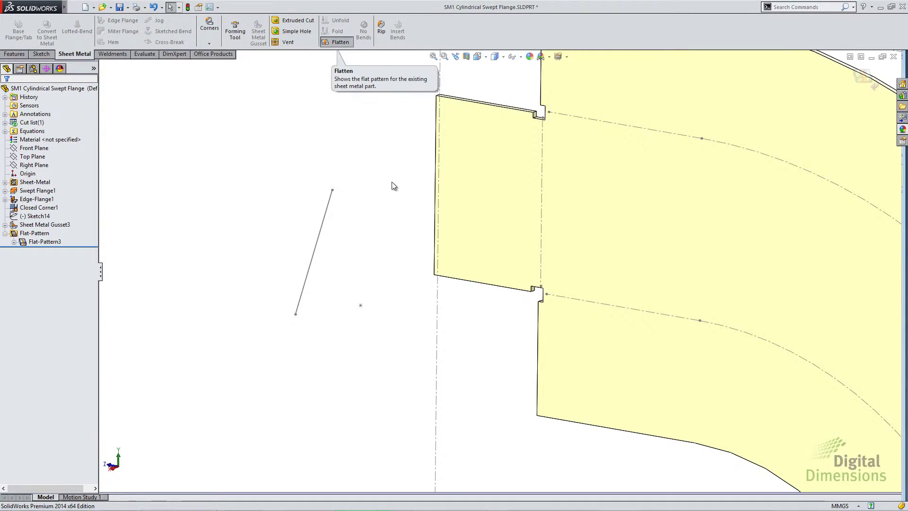
pyautogui.press('f')
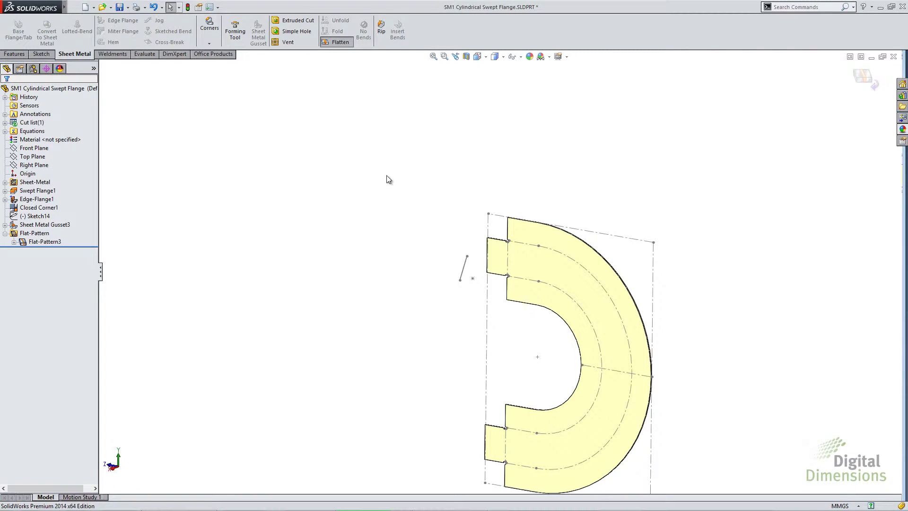
pyautogui.click(338, 41)
pyautogui.scroll(-2, 434, 304)
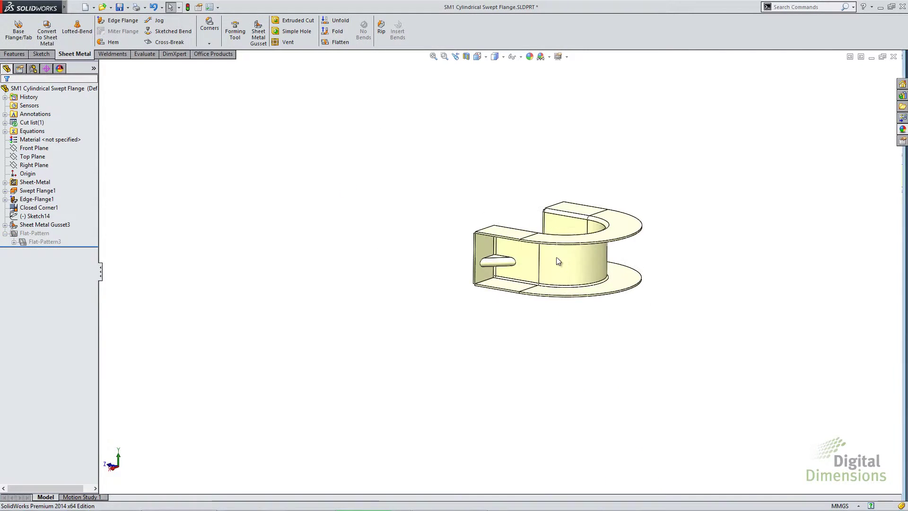
pyautogui.scroll(-3, 558, 262)
# Step: Edit the rounded gusset, show Sketch14, and use its slanted line as the gusset's reference line
pyautogui.click(40, 224)
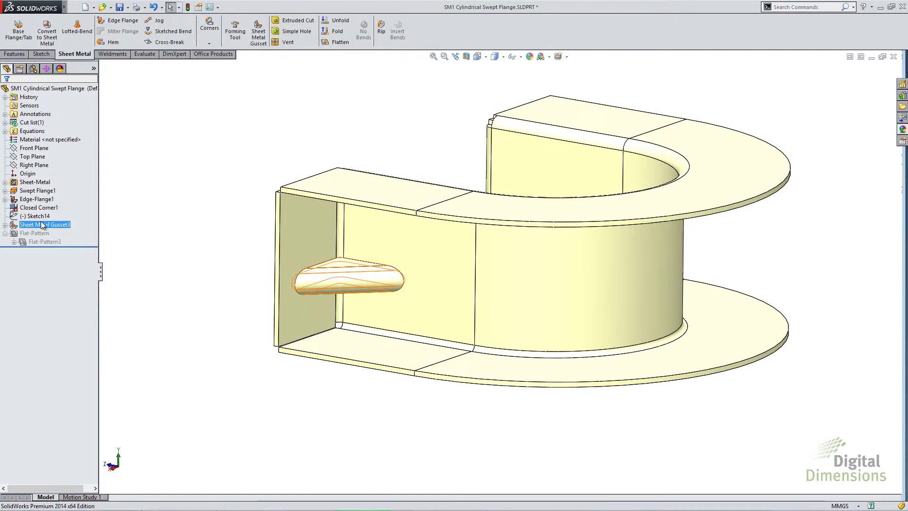
pyautogui.rightClick(41, 224)
pyautogui.click(49, 201)
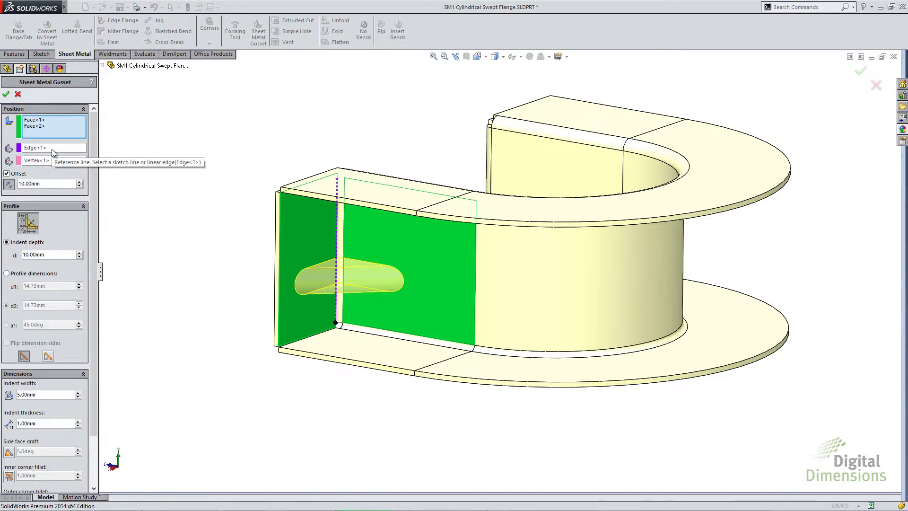
pyautogui.click(52, 149)
pyautogui.click(51, 160)
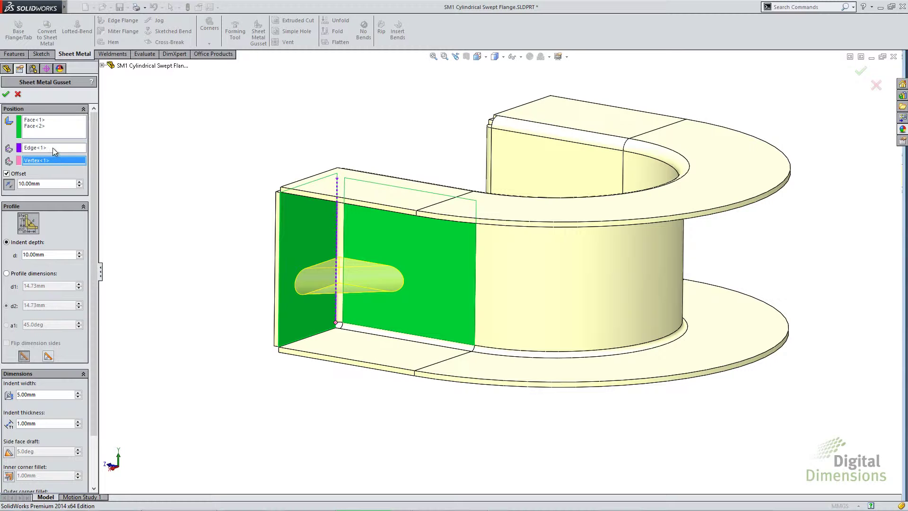
pyautogui.click(53, 148)
pyautogui.click(50, 159)
pyautogui.click(52, 149)
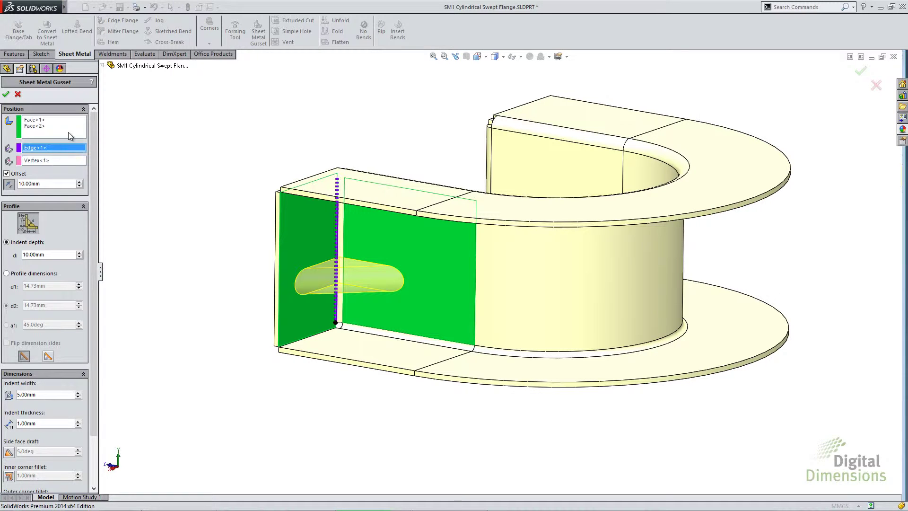
pyautogui.click(101, 65)
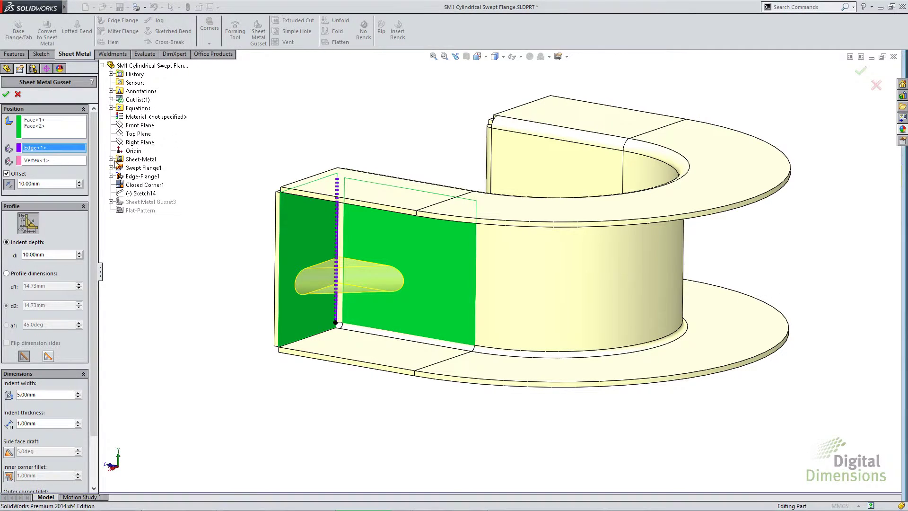
pyautogui.rightClick(141, 197)
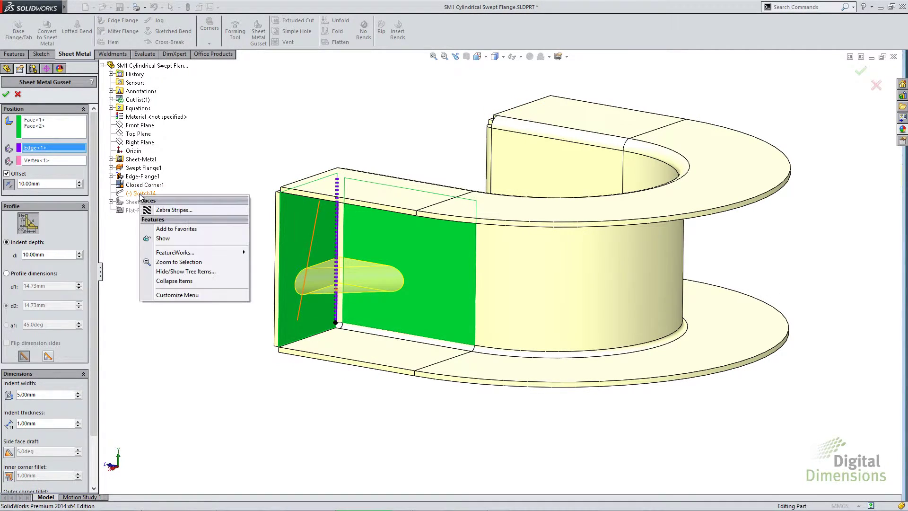
pyautogui.click(163, 238)
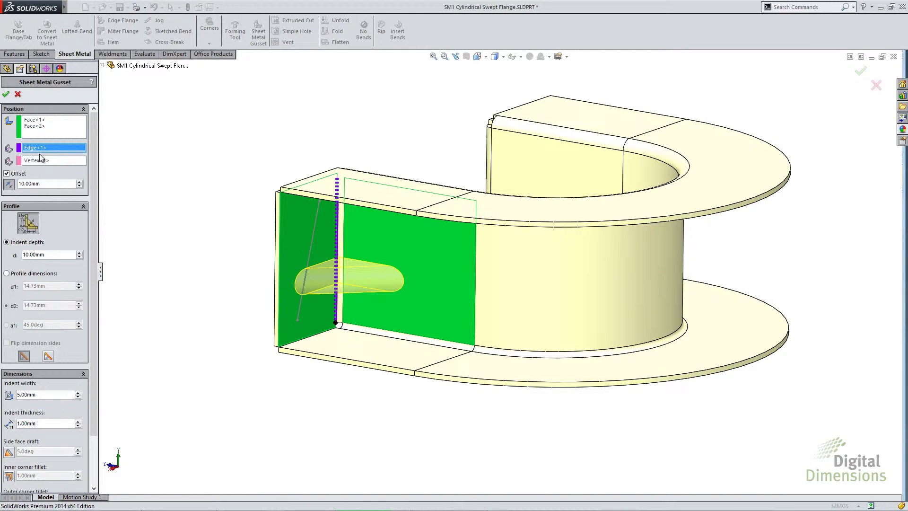
pyautogui.click(312, 239)
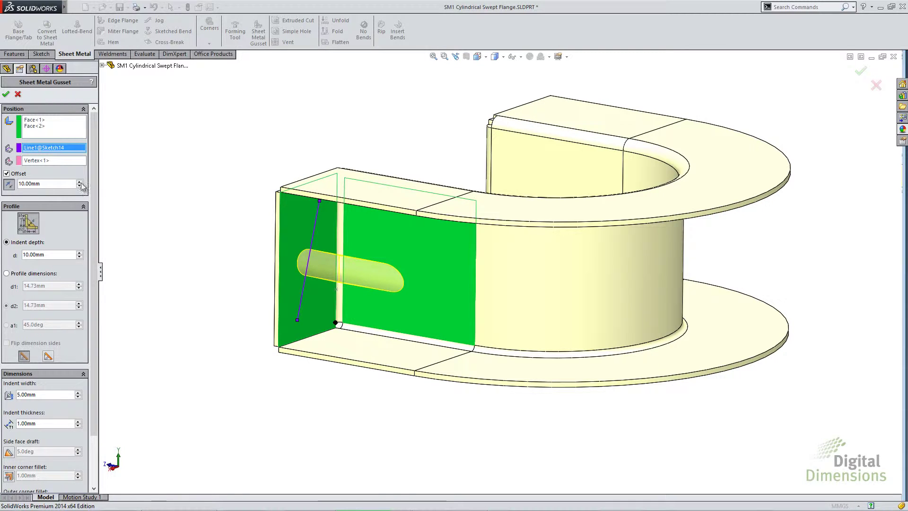
# Step: Locate the gusset at the sketch point on the bend and turn off its offset
pyautogui.click(56, 160)
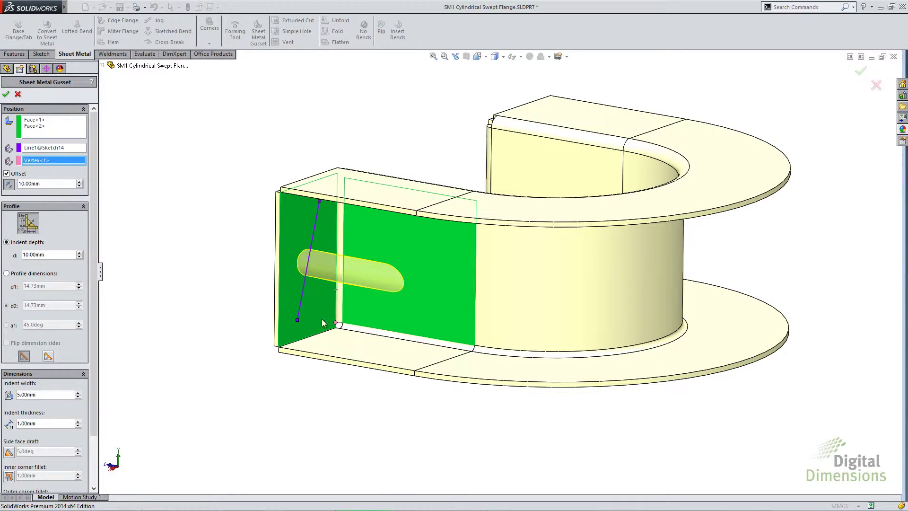
pyautogui.click(336, 289)
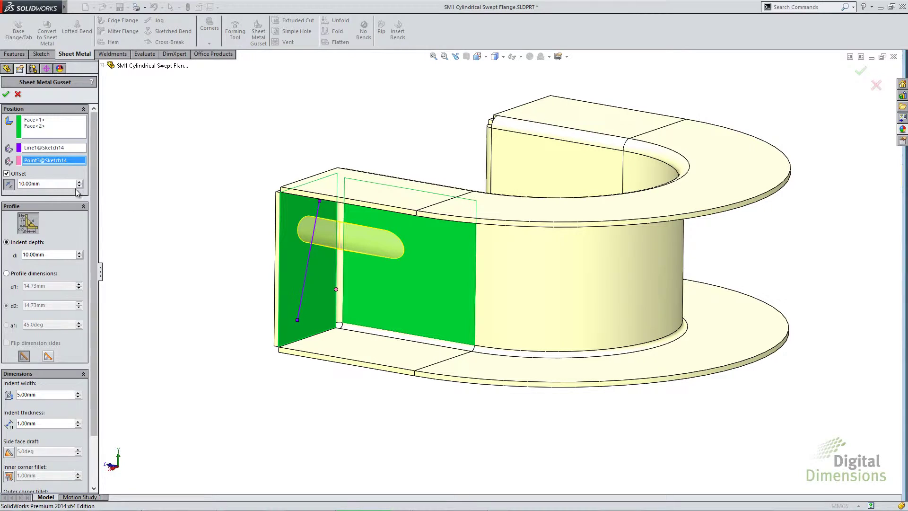
pyautogui.click(19, 175)
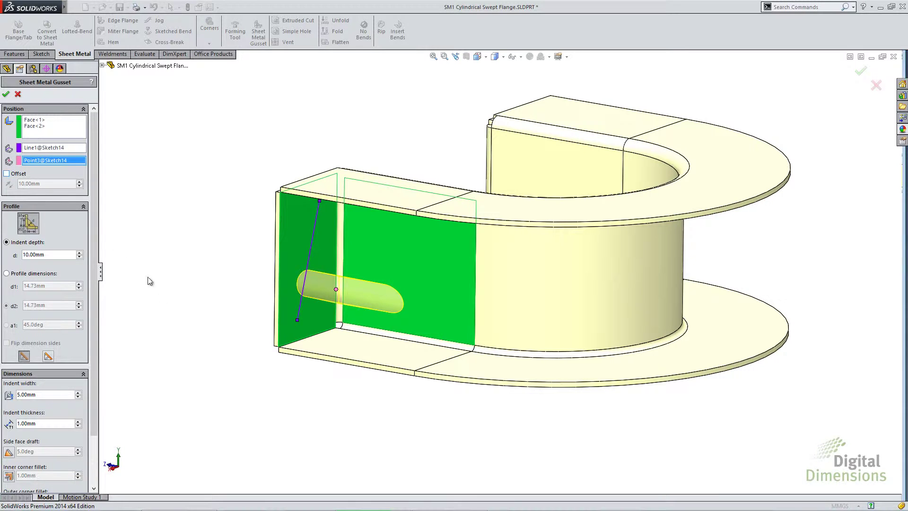
pyautogui.moveTo(180, 312)
pyautogui.mouseDown(button='middle')
pyautogui.moveTo(234, 328)
pyautogui.moveTo(176, 313)
pyautogui.mouseUp(button='middle')
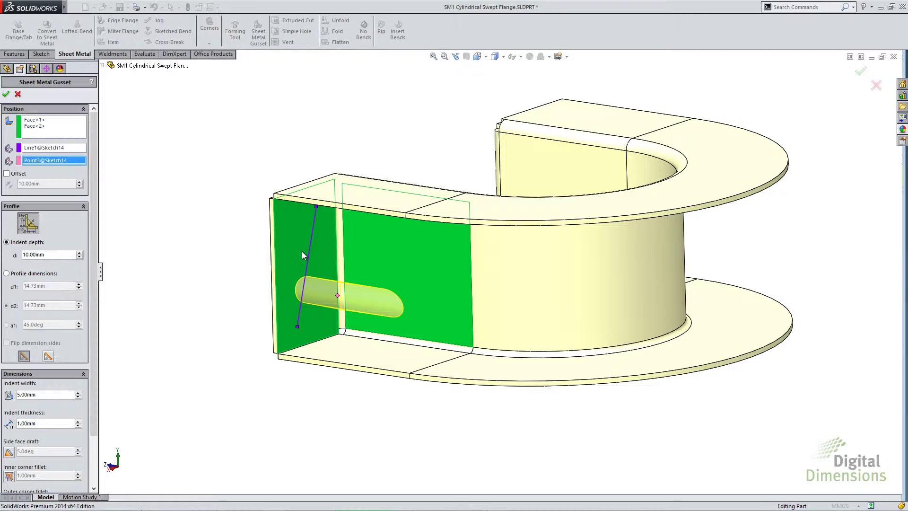
# Step: Switch to PowerPoint, advance to the Bent Lofted Bends slide, and return to SolidWorks in the SM2 Lofted Transition Bends part
pyautogui.moveTo(359, 506)
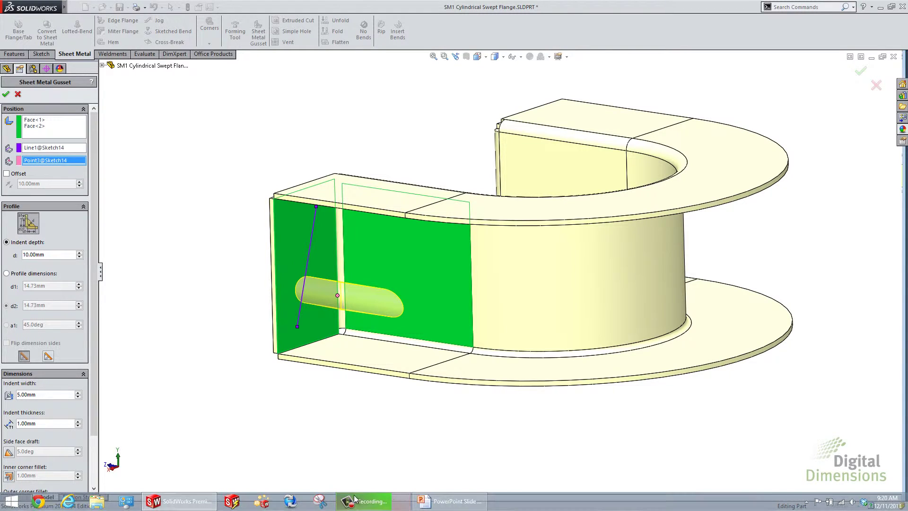
pyautogui.click(478, 501)
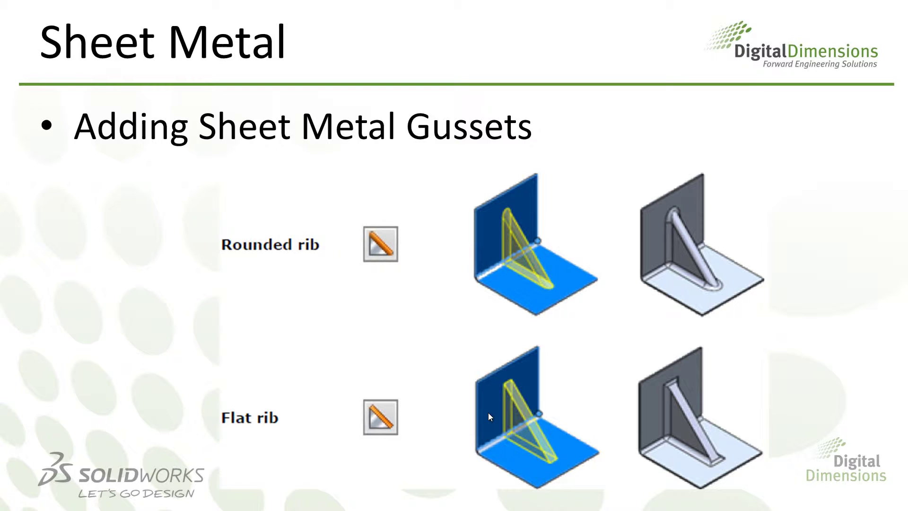
pyautogui.press('Right')
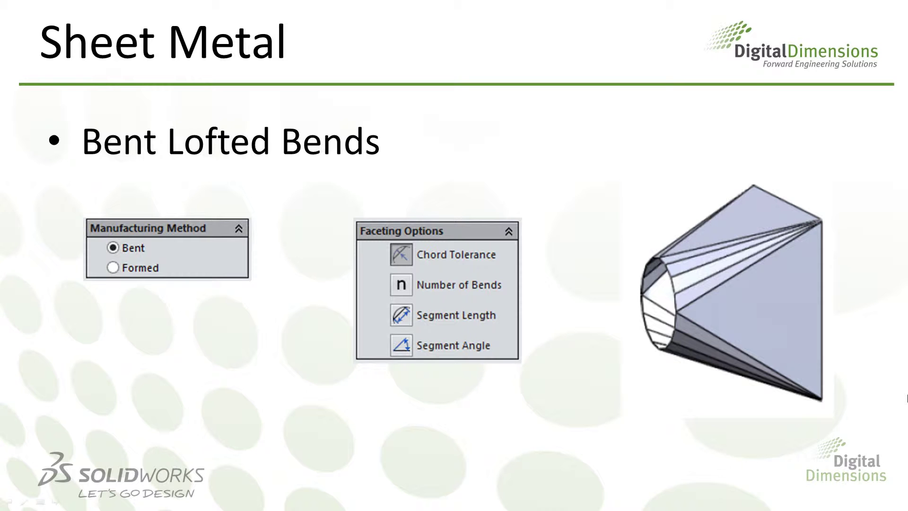
pyautogui.hotkey('alt', 'Tab')
pyautogui.hotkey('alt', 'Tab')
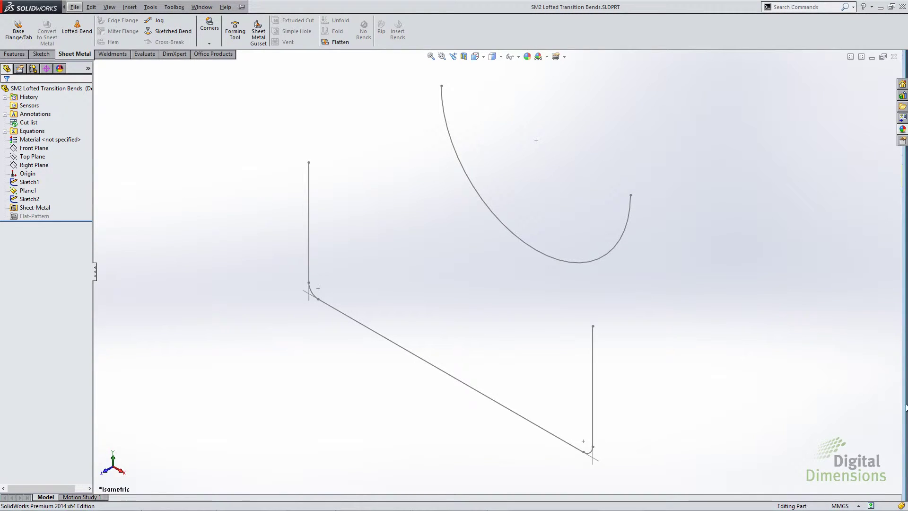
# Step: Set up a lofted bend between the curved Sketch1 and the U-shaped Sketch2 with the Bent manufacturing method
pyautogui.click(79, 30)
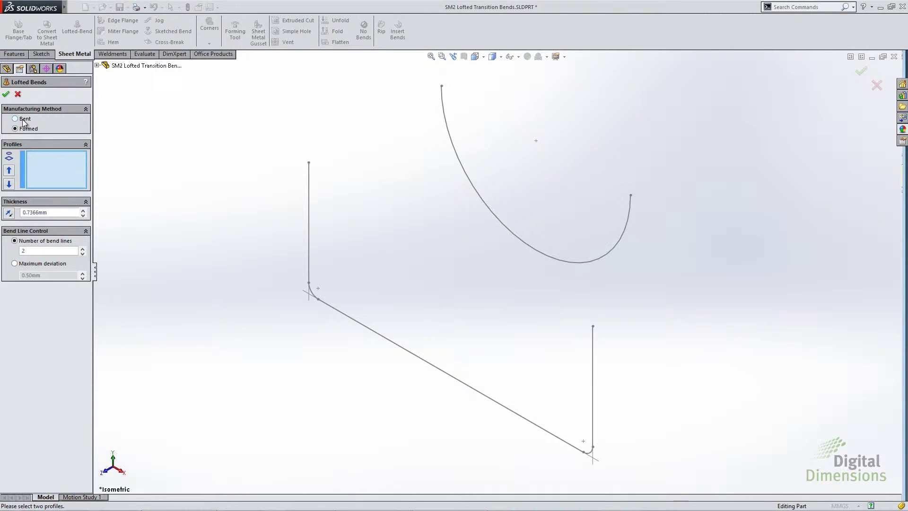
pyautogui.click(440, 95)
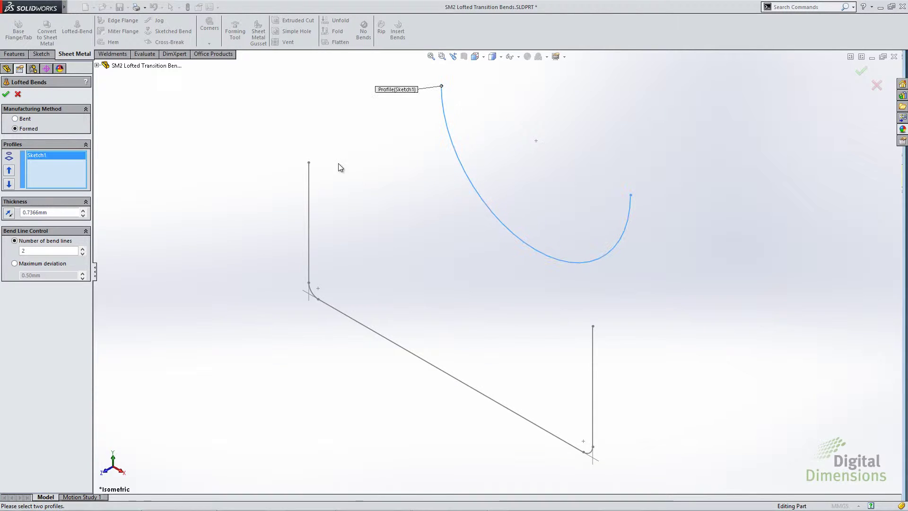
pyautogui.click(308, 176)
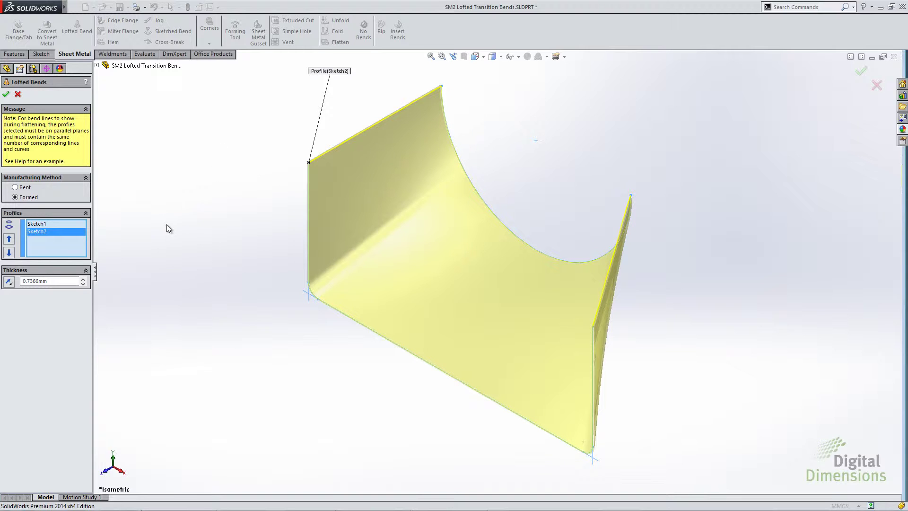
pyautogui.click(15, 188)
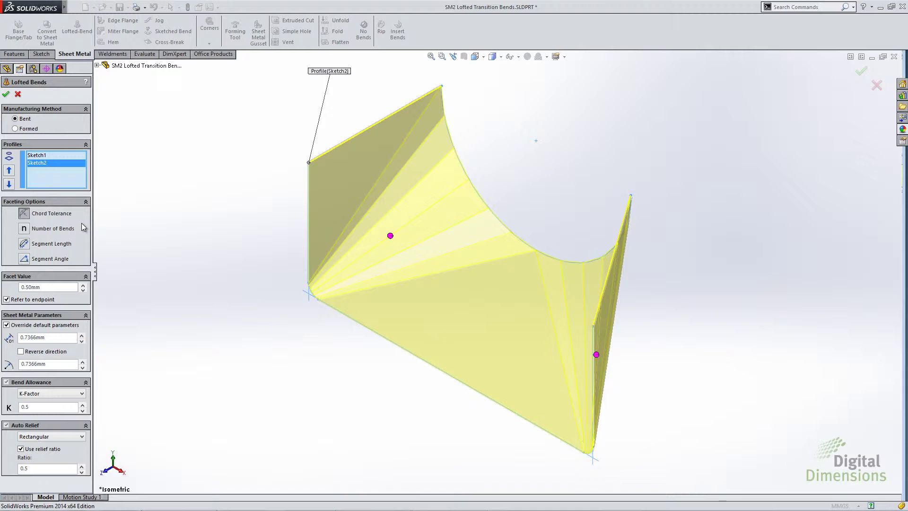
# Step: Facet the lofted bend by number of bends with a facet value of 10
pyautogui.click(24, 229)
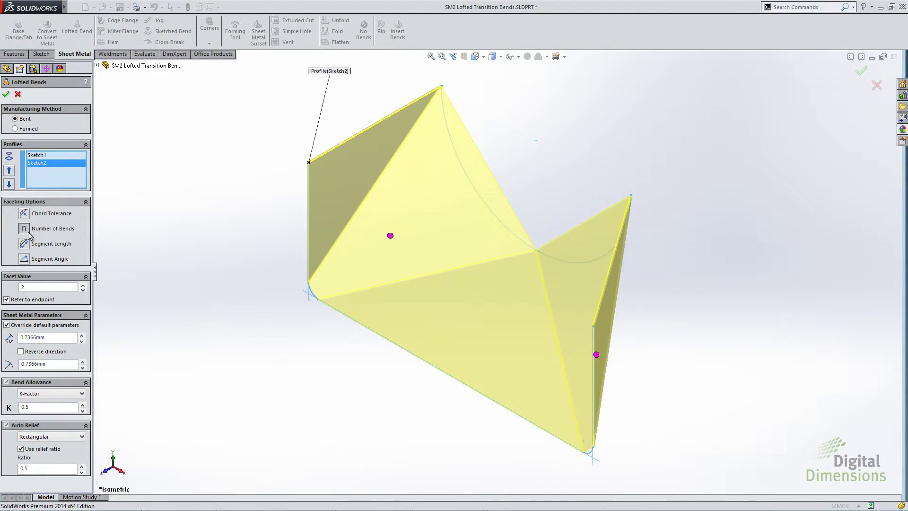
pyautogui.doubleClick(22, 287)
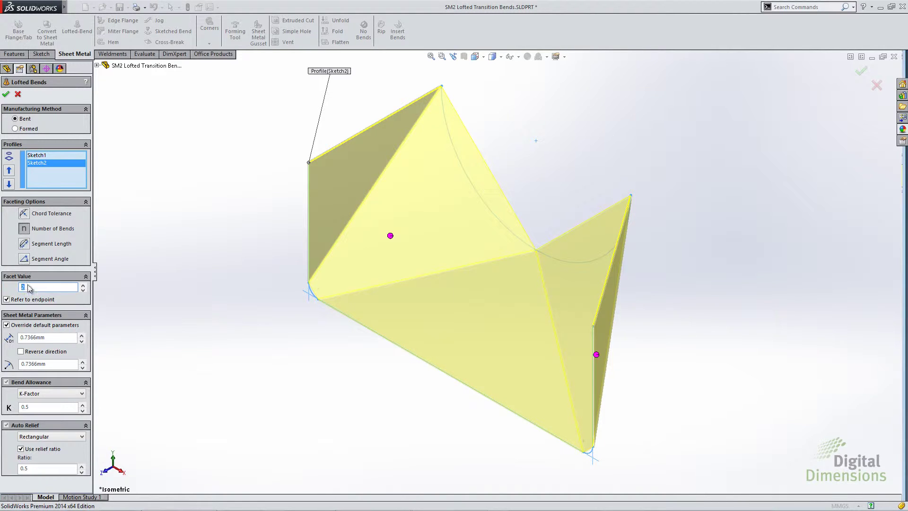
pyautogui.write('10')
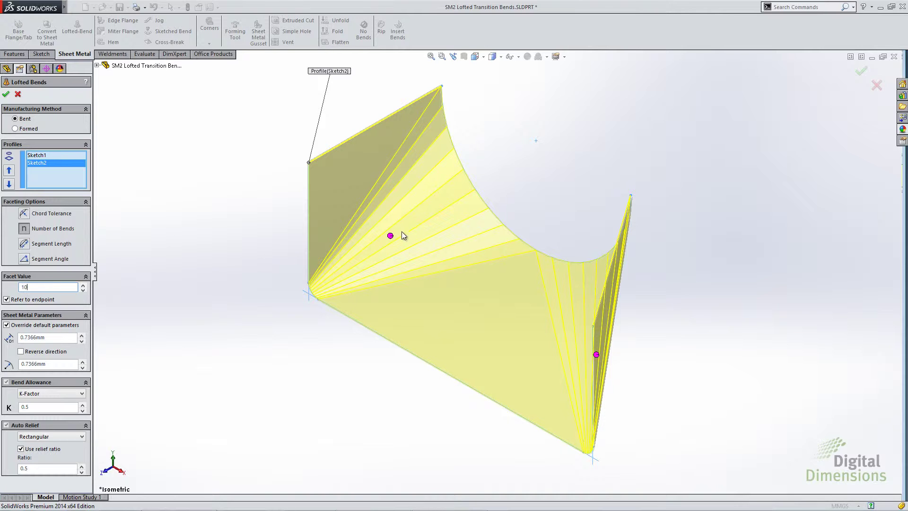
# Step: Try faceting by segment length, a 30-degree segment angle and chord tolerance, and go back to number of bends
pyautogui.click(24, 243)
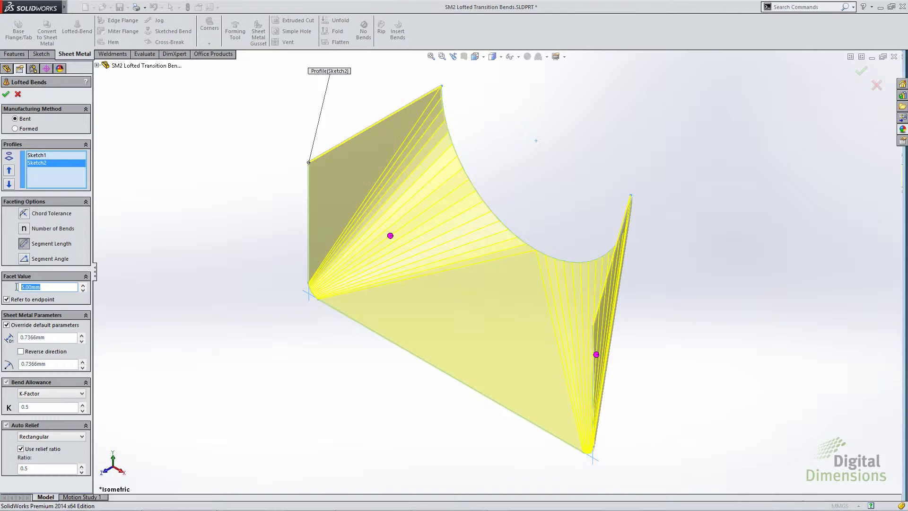
pyautogui.click(25, 259)
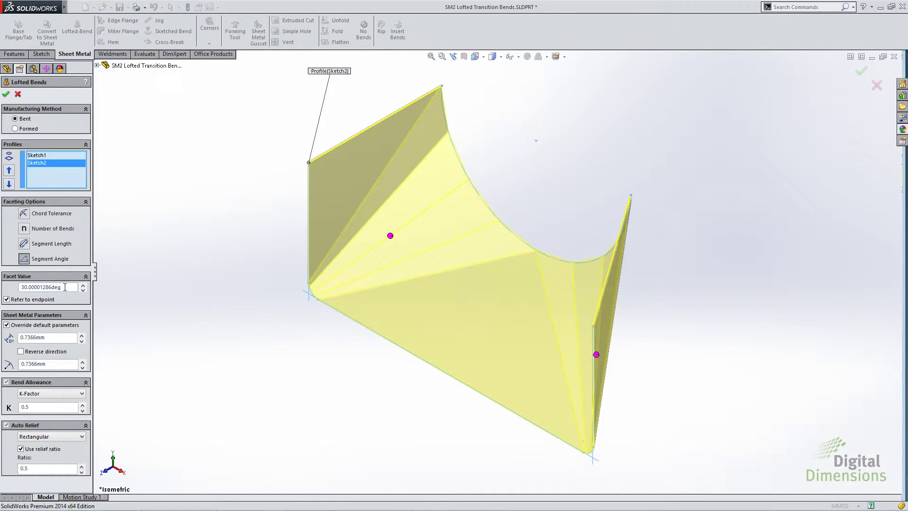
pyautogui.moveTo(64, 286); pyautogui.dragTo(1, 287)
pyautogui.write('30')
pyautogui.press('Return')
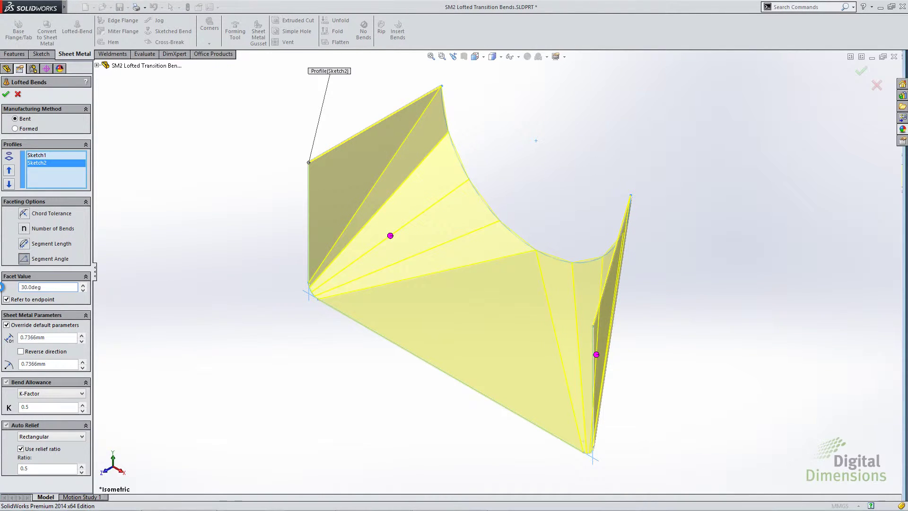
pyautogui.click(25, 214)
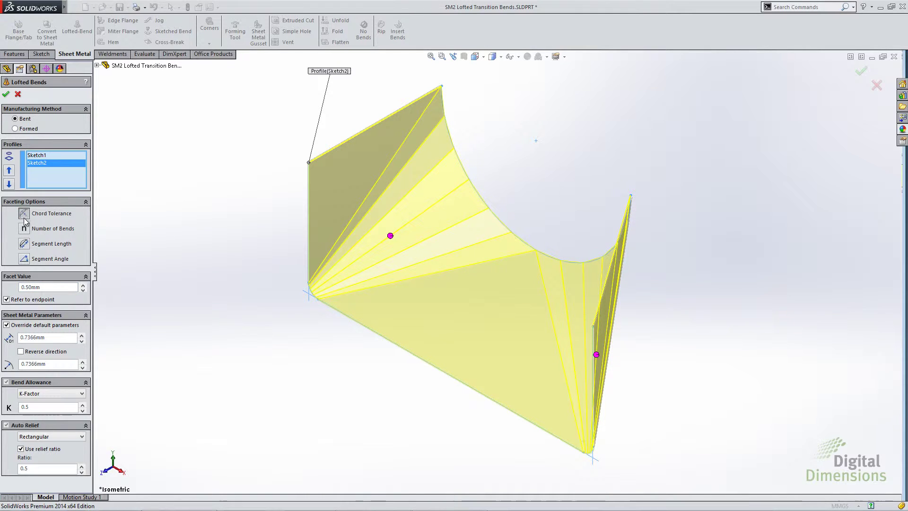
pyautogui.click(25, 229)
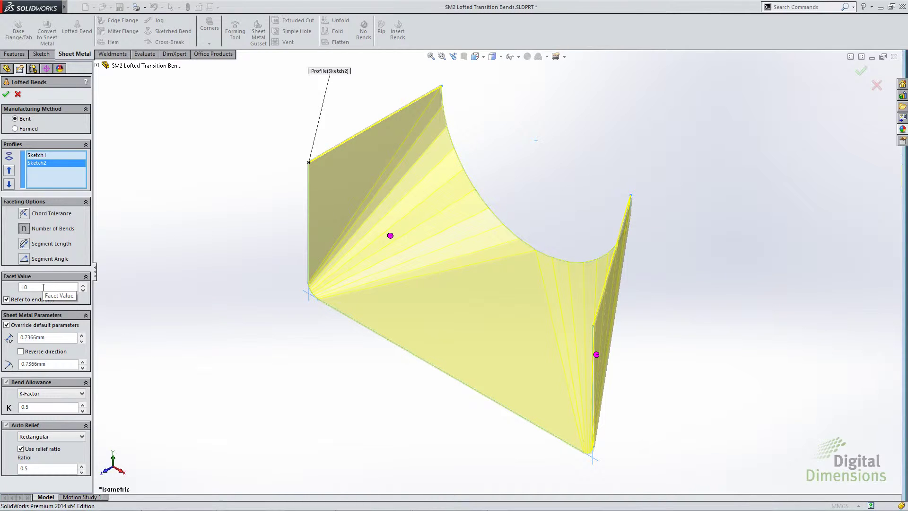
# Step: Override the faceting of the lofted bend's right-hand corner with 7 bends and create the feature
pyautogui.scroll(2, 225, 258)
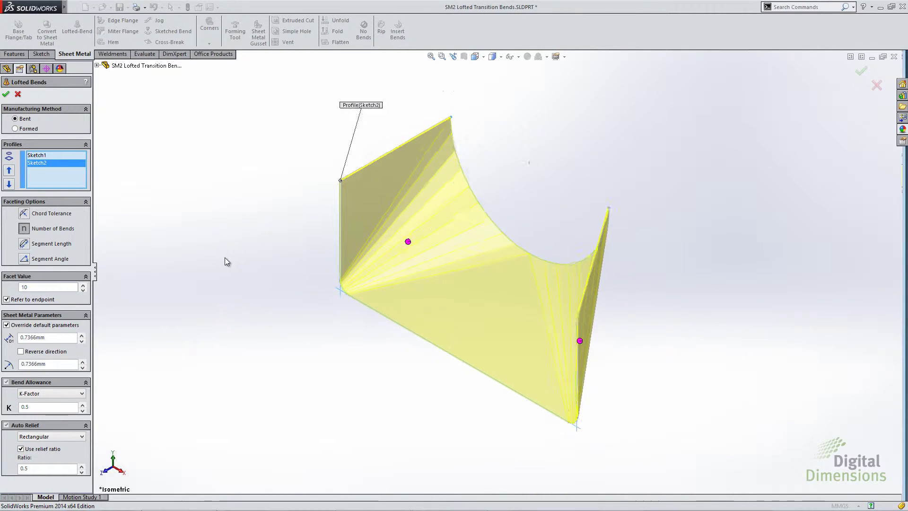
pyautogui.moveTo(524, 335); pyautogui.dragTo(544, 331, button='middle')
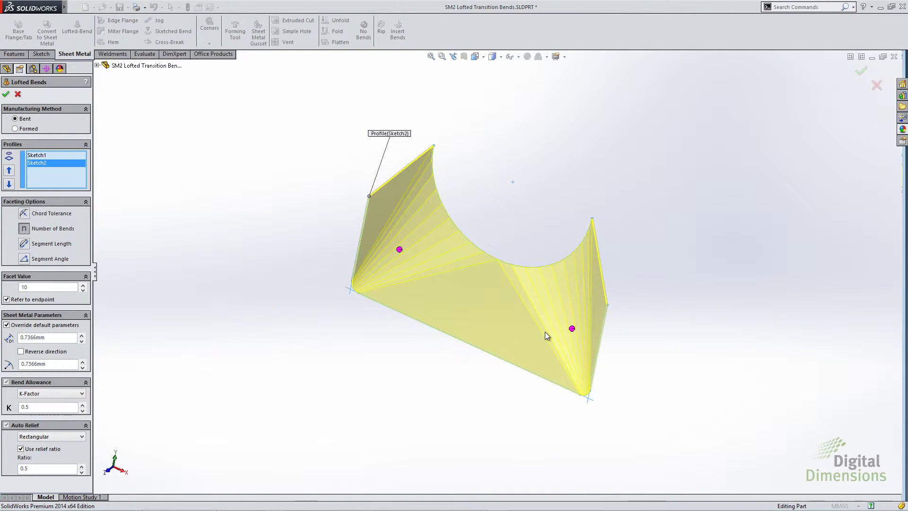
pyautogui.scroll(-2, 539, 329)
pyautogui.scroll(-2, 537, 330)
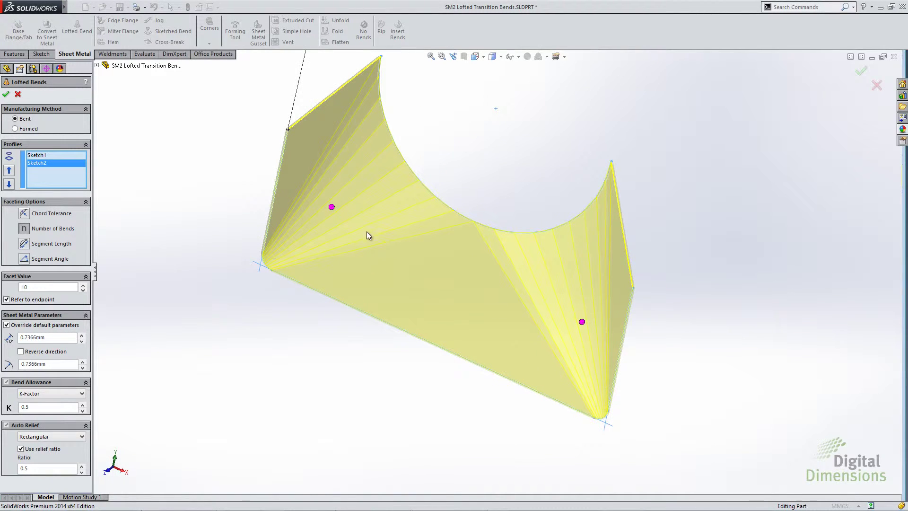
pyautogui.click(582, 322)
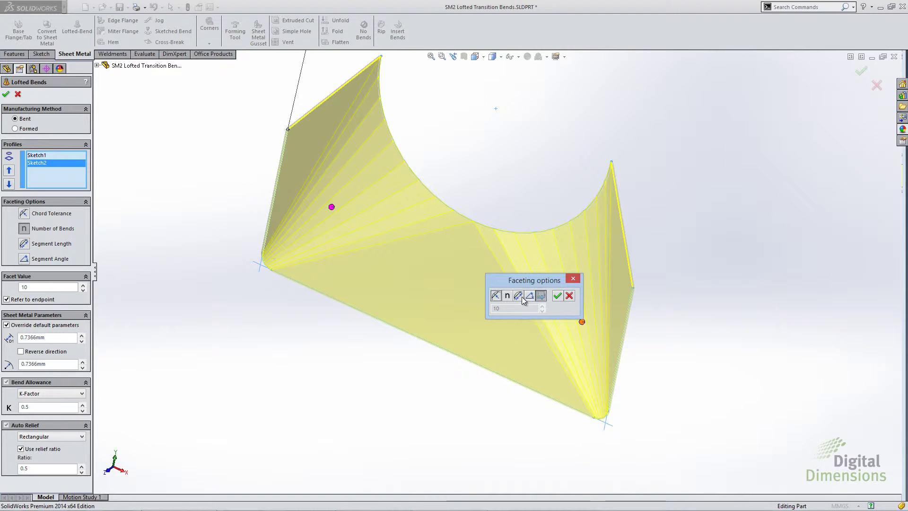
pyautogui.click(507, 295)
pyautogui.moveTo(505, 308); pyautogui.dragTo(490, 309)
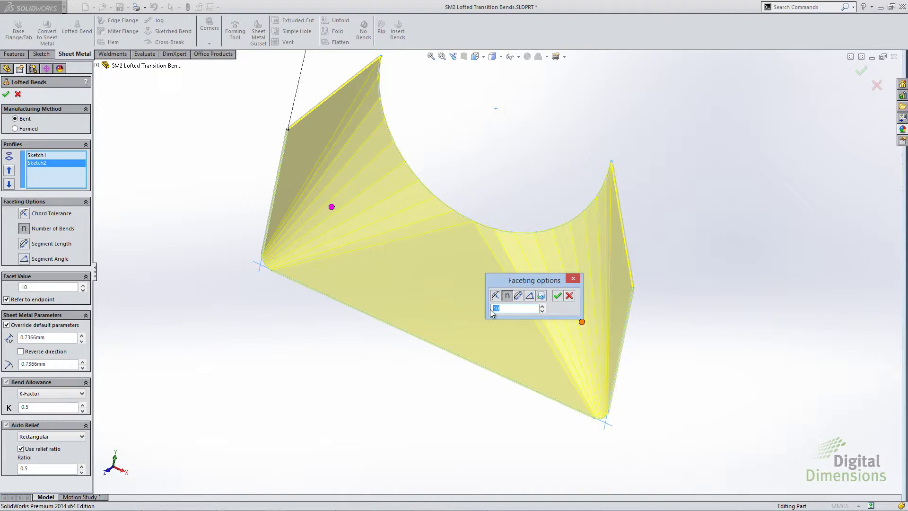
pyautogui.write('7')
pyautogui.press('Return')
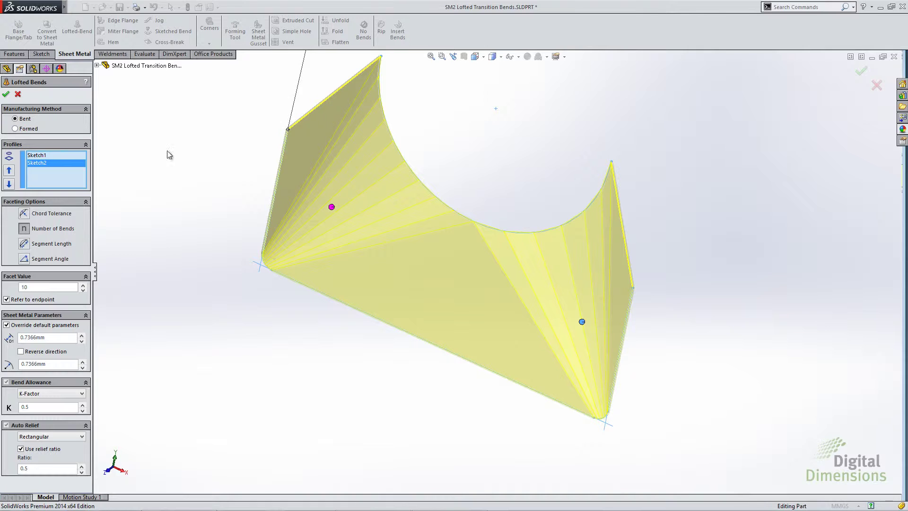
pyautogui.click(6, 94)
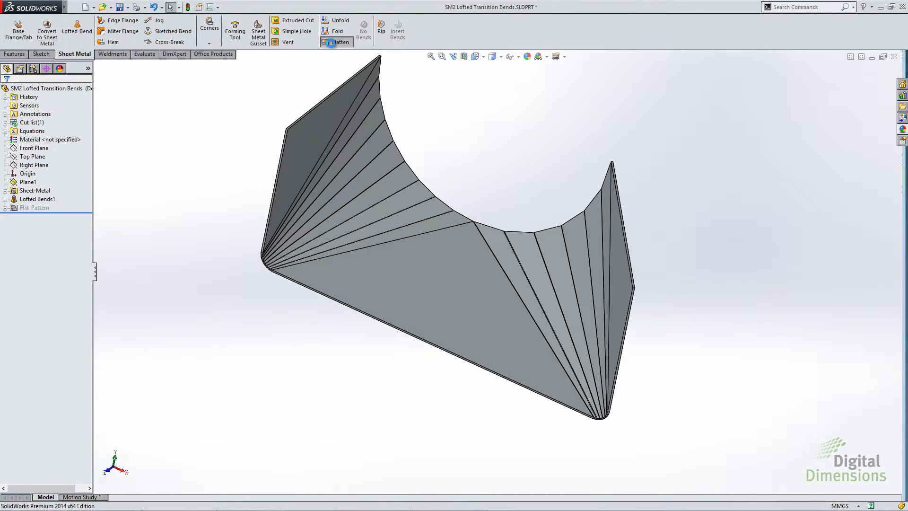
# Step: Check the lofted bend's flat pattern, fold it back, and reopen the Lofted Bends feature for editing
pyautogui.click(331, 43)
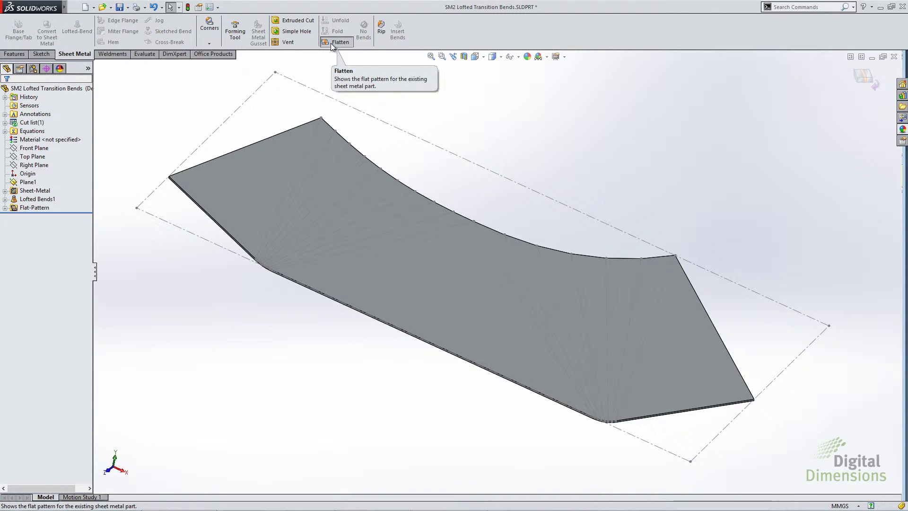
pyautogui.click(330, 43)
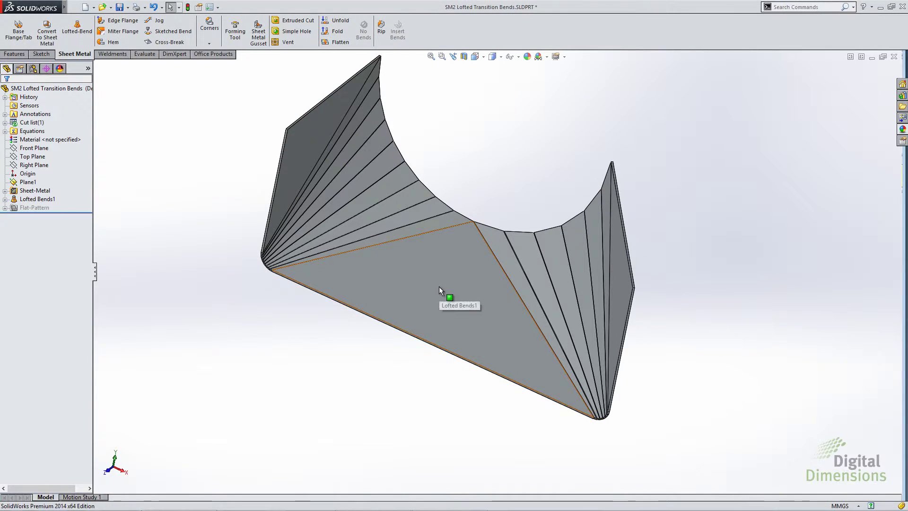
pyautogui.click(31, 200)
pyautogui.click(31, 201)
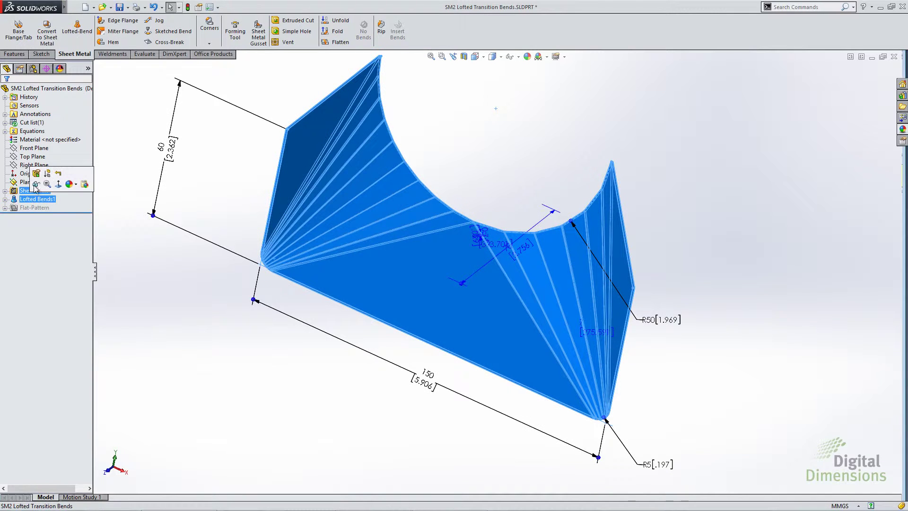
pyautogui.click(36, 173)
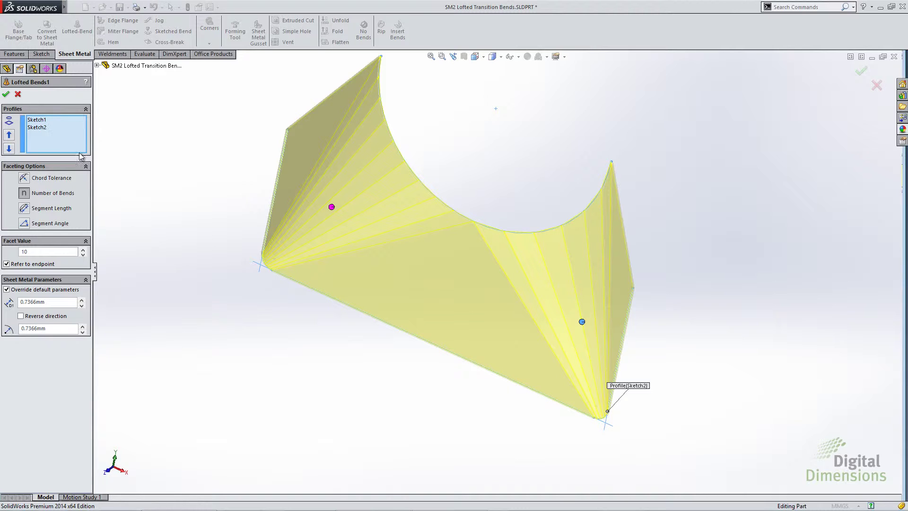
# Step: Switch to PowerPoint, advance to the Corner Reliefs and Bend Transitions slide, and return to SolidWorks in the SM1 Cylindrical Swept Flange part
pyautogui.click(458, 508)
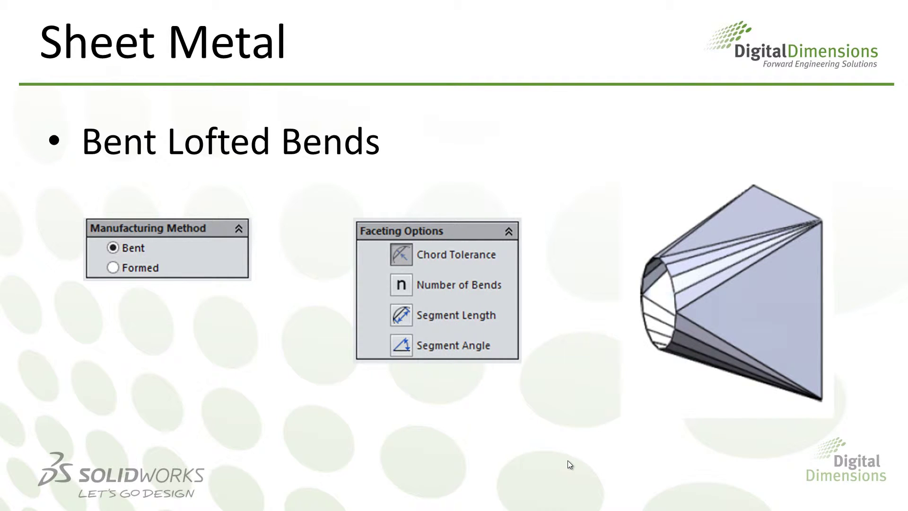
pyautogui.press('Right')
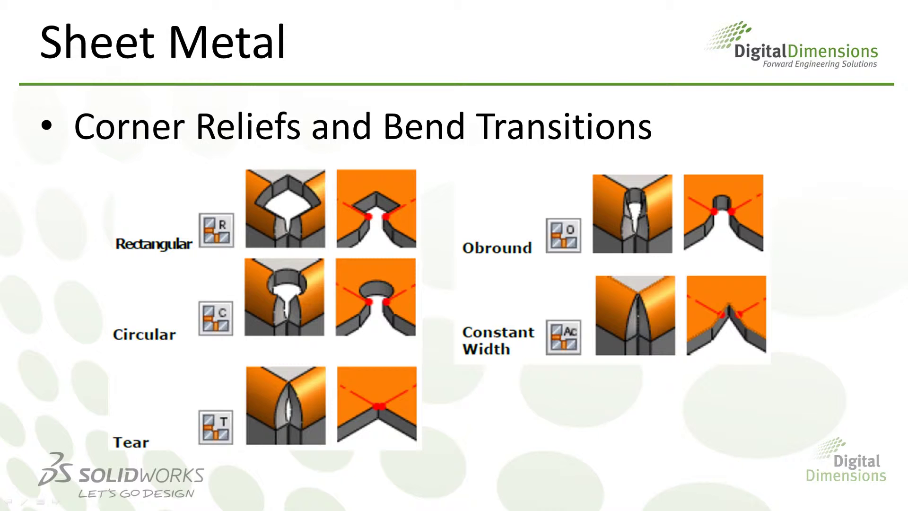
pyautogui.hotkey('alt', 'Tab')
pyautogui.hotkey('alt', 'Tab')
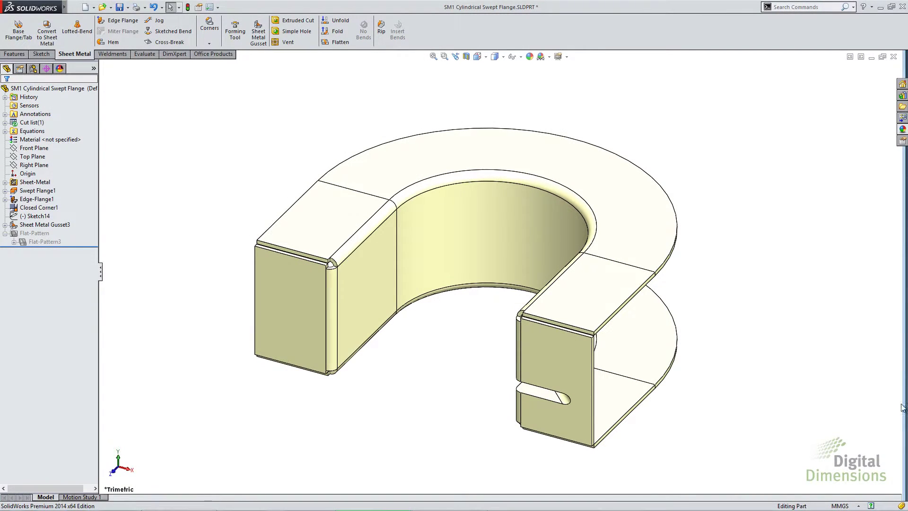
# Step: Start a Corner Relief on the sheet metal body and collect all of its corners
pyautogui.click(211, 44)
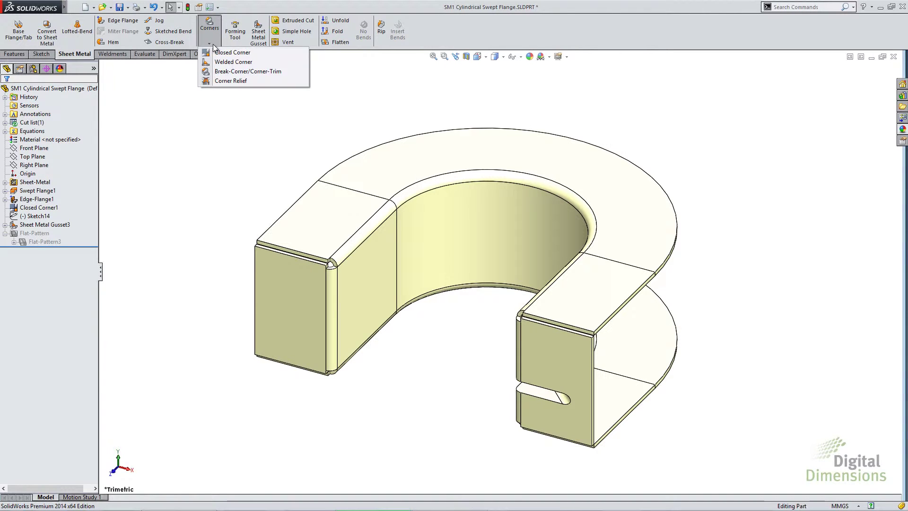
pyautogui.click(231, 81)
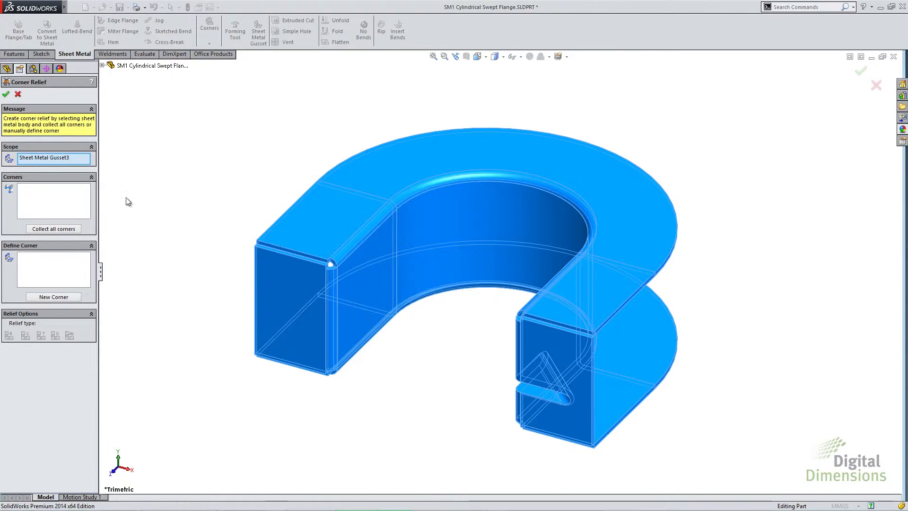
pyautogui.click(62, 228)
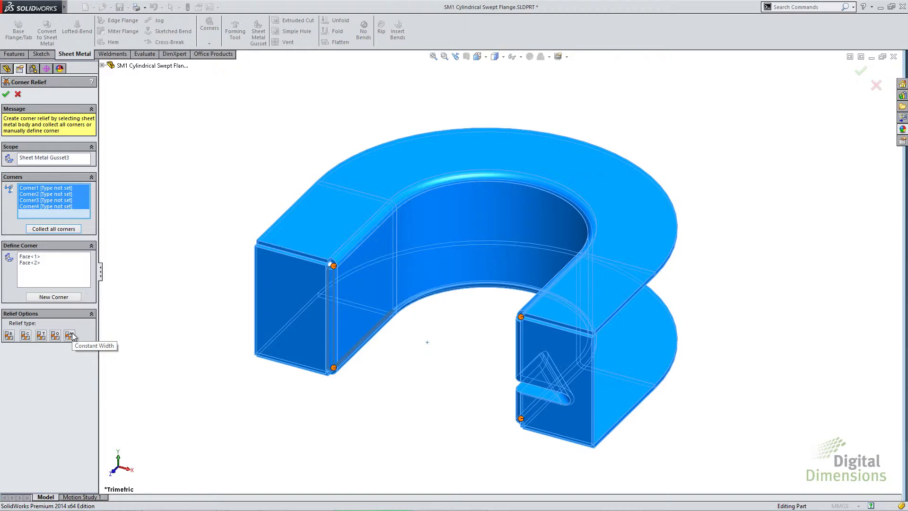
# Step: Examine the collected corners one by one to match each list entry with its location on the model
pyautogui.click(54, 194)
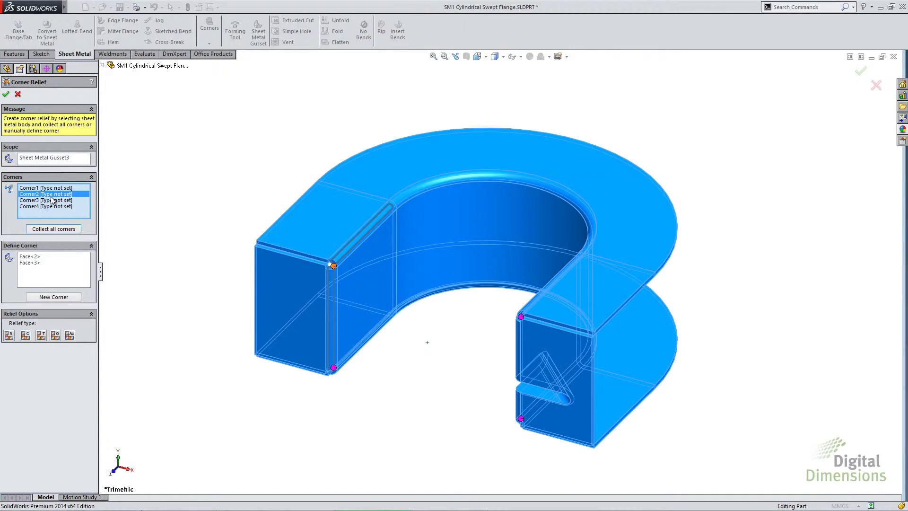
pyautogui.click(53, 201)
pyautogui.click(50, 208)
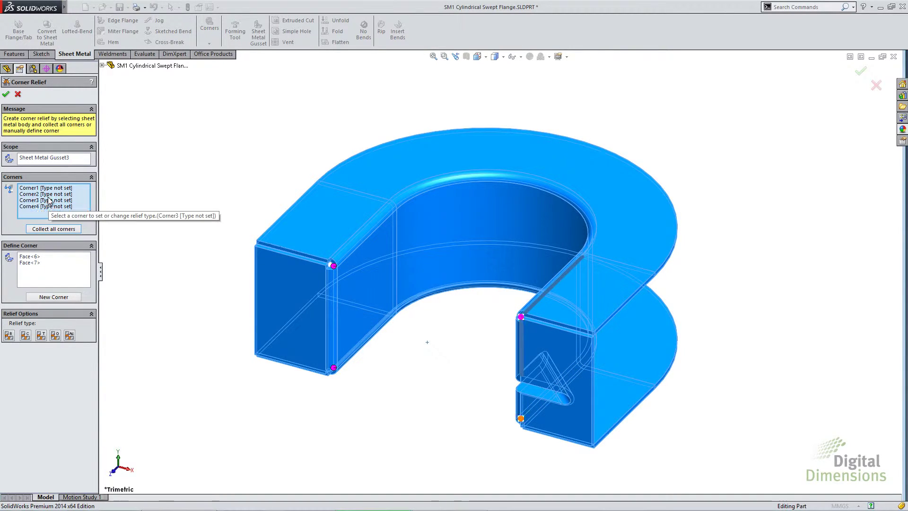
pyautogui.click(51, 200)
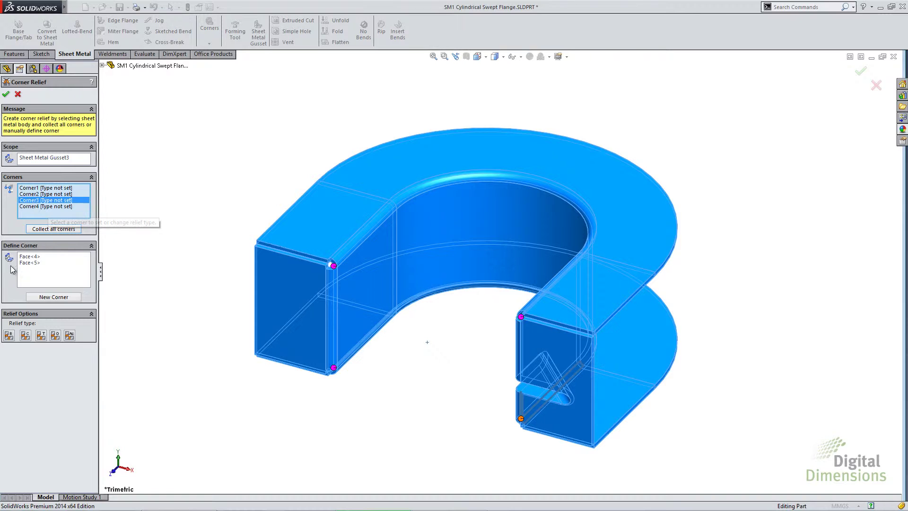
pyautogui.click(36, 207)
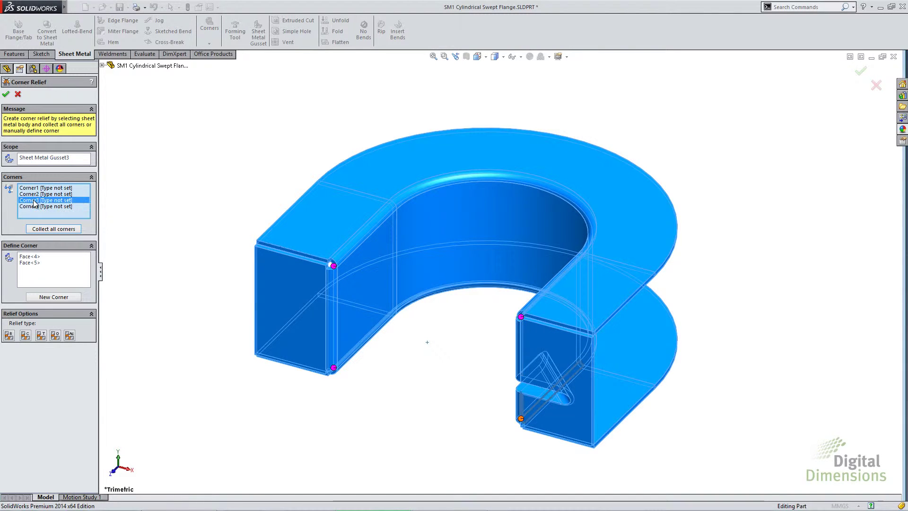
pyautogui.press('Up')
pyautogui.press('Up')
pyautogui.press('Up')
pyautogui.click(33, 195)
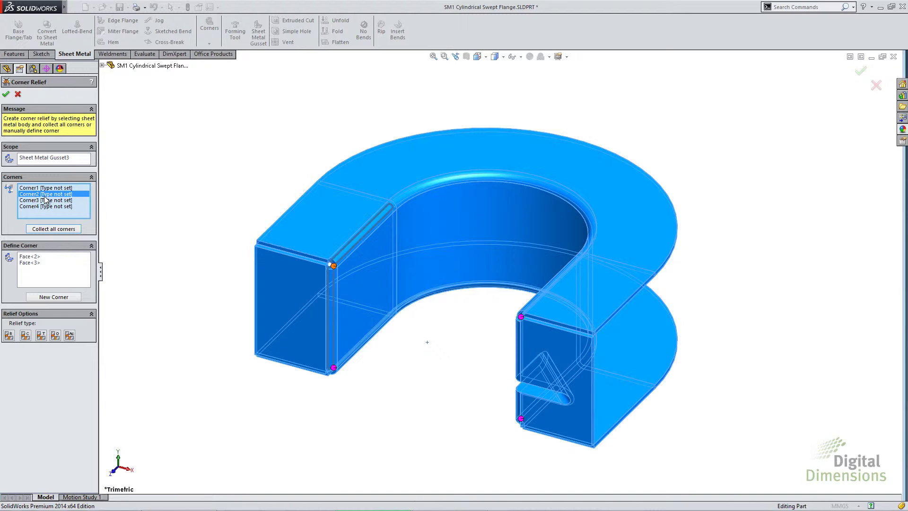
pyautogui.click(333, 266)
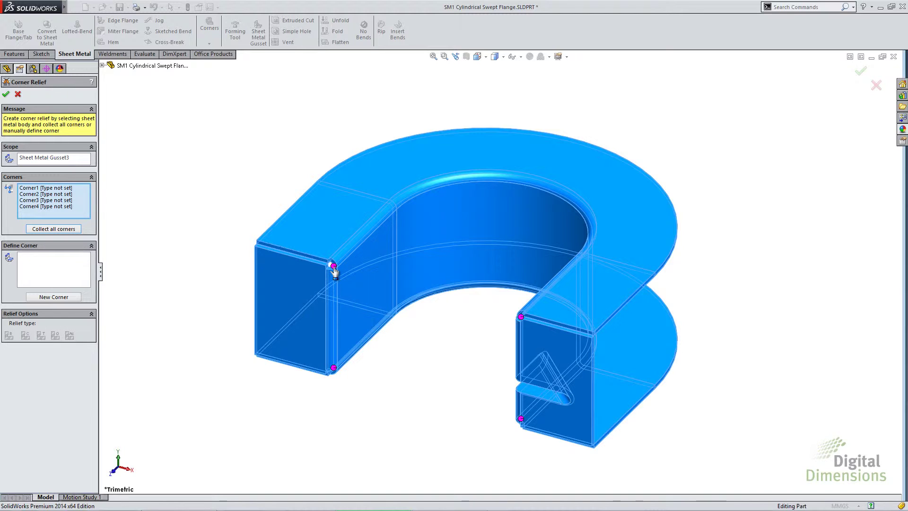
pyautogui.click(333, 267)
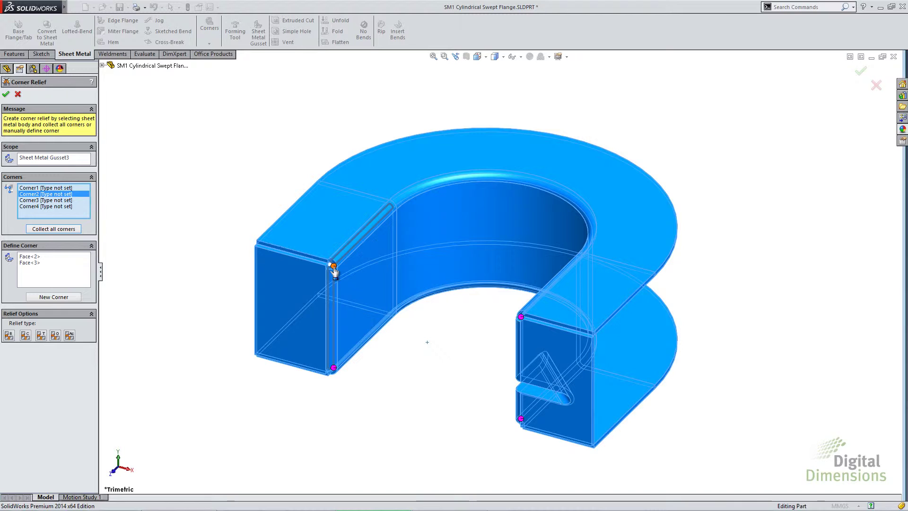
pyautogui.click(334, 368)
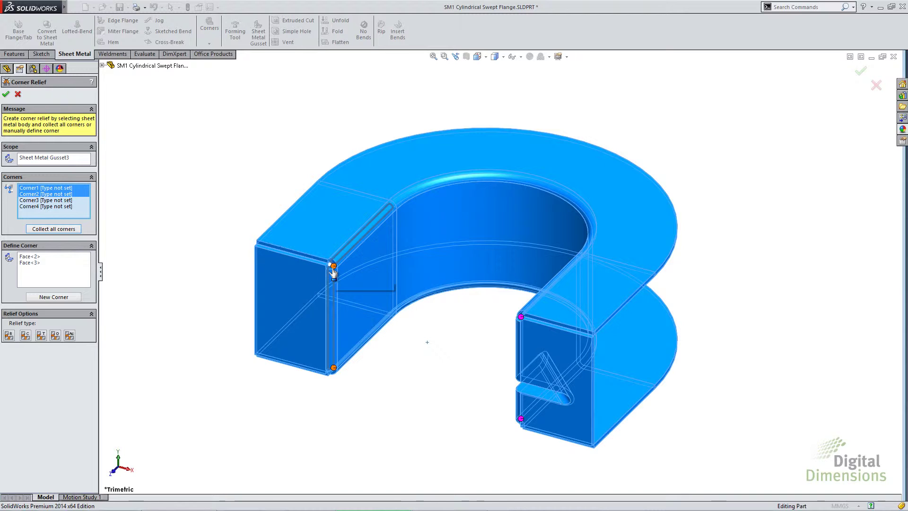
# Step: Assign a rectangular relief to Corner2, trying the filleted corners option and turning it off again
pyautogui.click(57, 194)
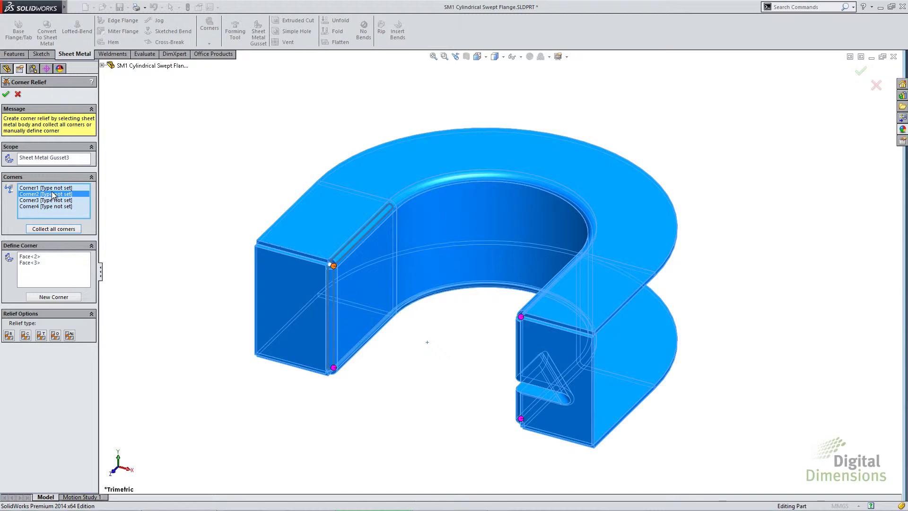
pyautogui.click(10, 336)
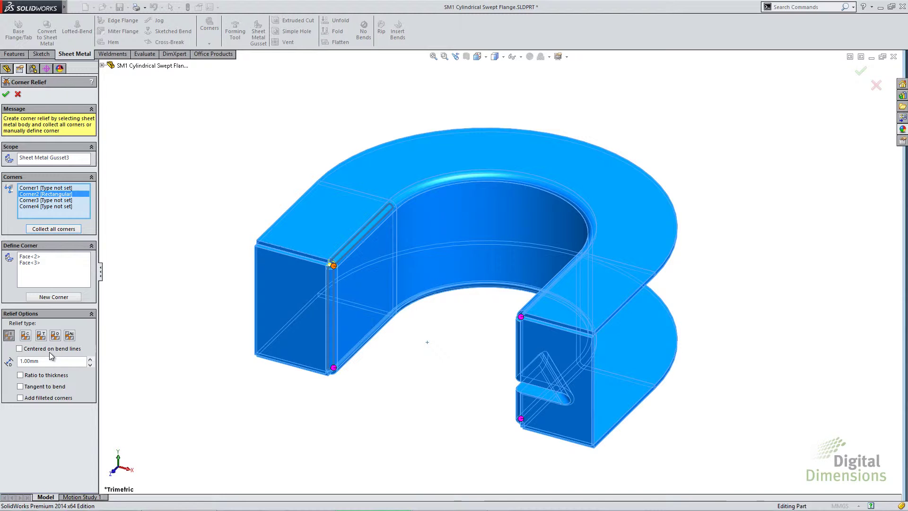
pyautogui.scroll(-5, 339, 286)
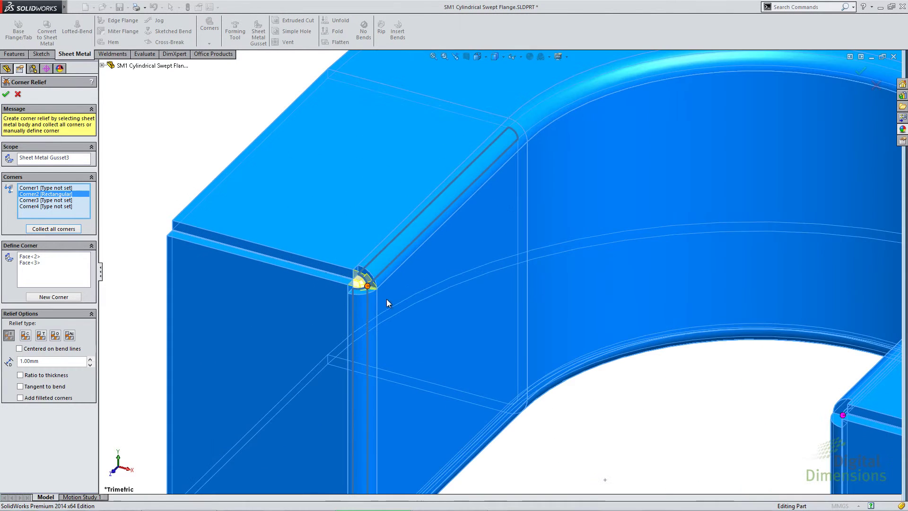
pyautogui.scroll(1, 365, 291)
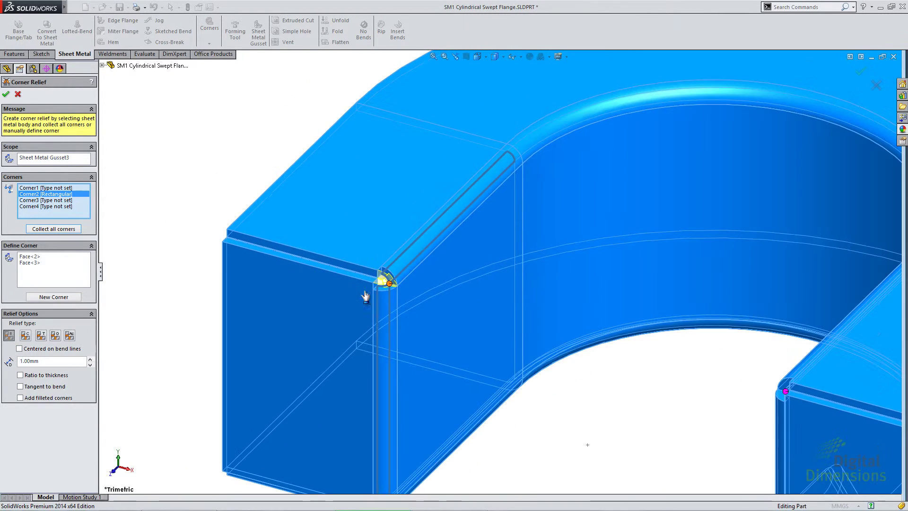
pyautogui.click(54, 400)
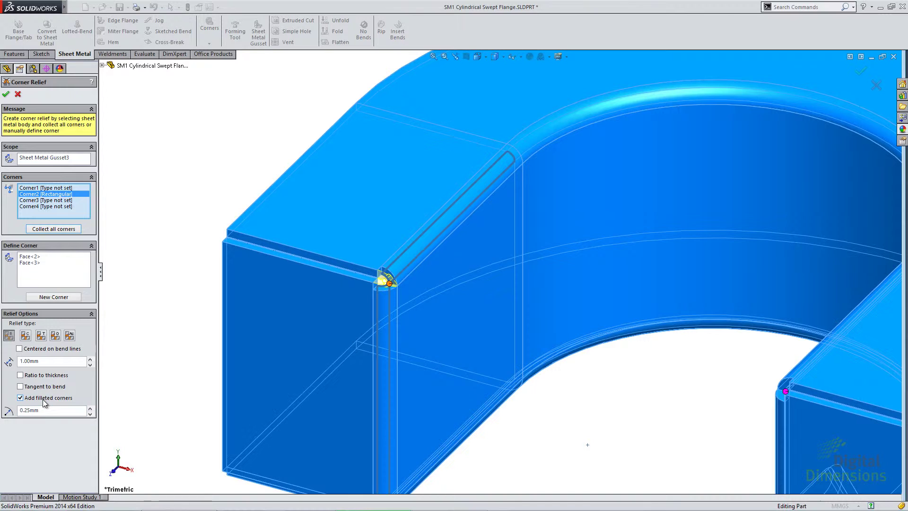
pyautogui.click(43, 398)
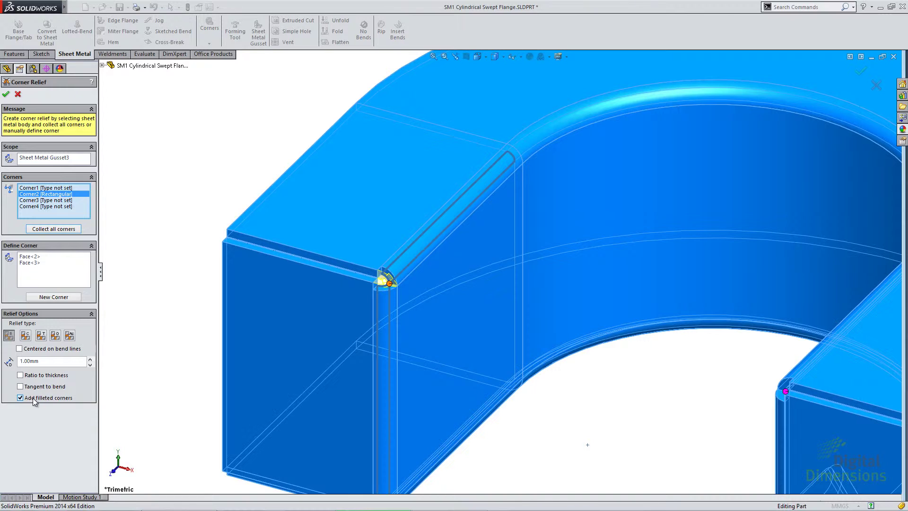
# Step: Assign a circular relief to Corner3 and view it on the model
pyautogui.click(44, 200)
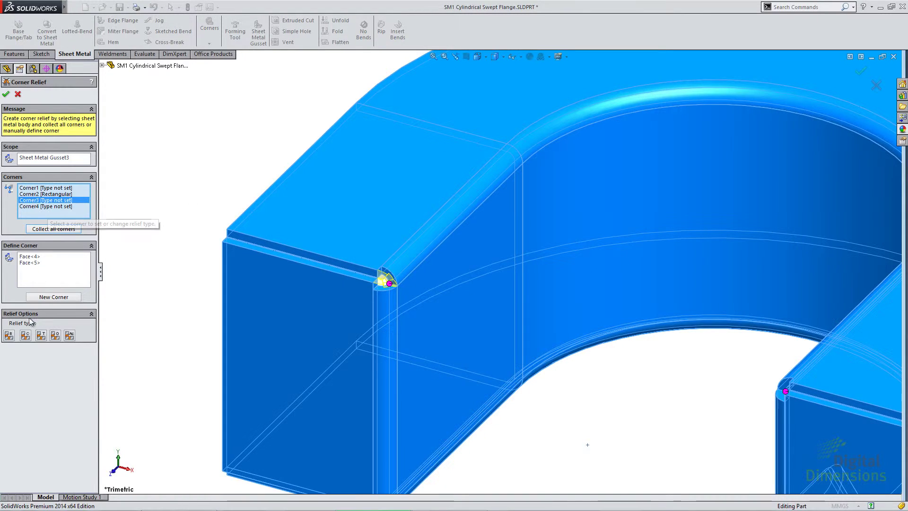
pyautogui.click(26, 336)
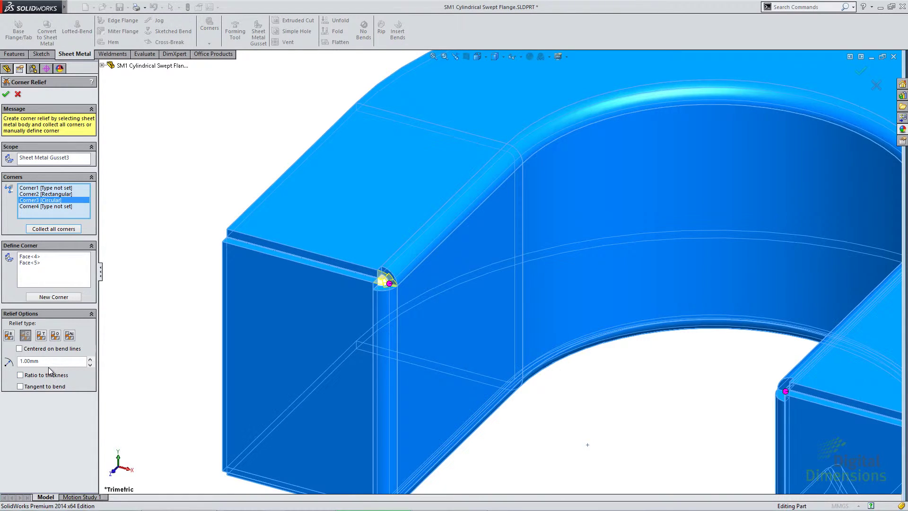
pyautogui.scroll(4, 624, 450)
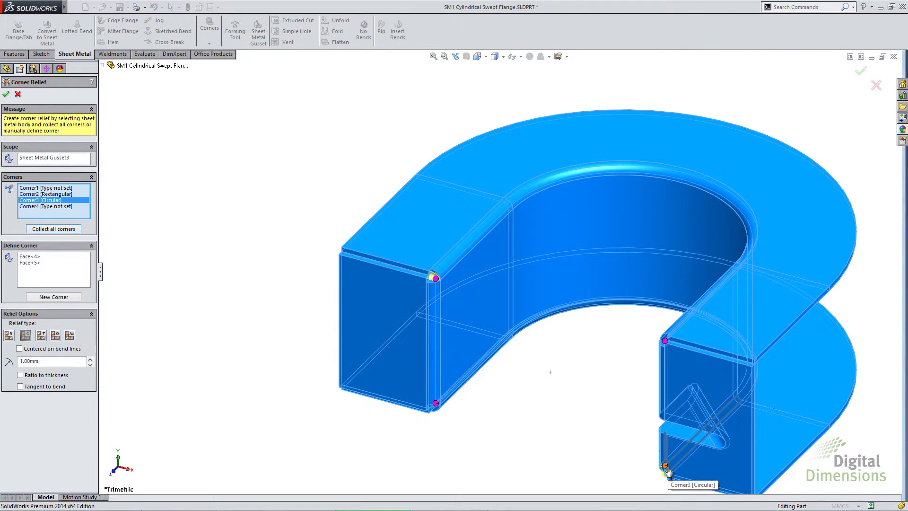
# Step: Select Corner1 and Corner4 together and assign a tear relief to both
pyautogui.click(36, 206)
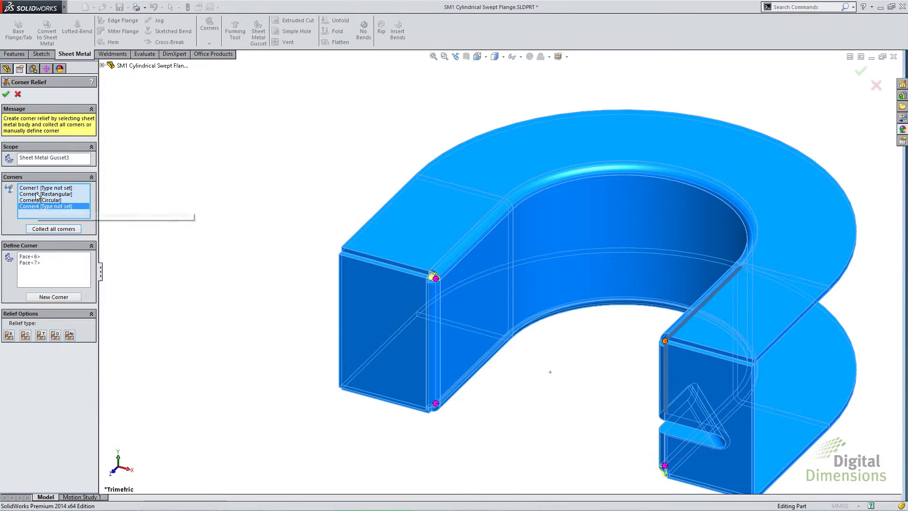
pyautogui.keyDown('ctrl'); pyautogui.click(38, 188); pyautogui.keyUp('ctrl')
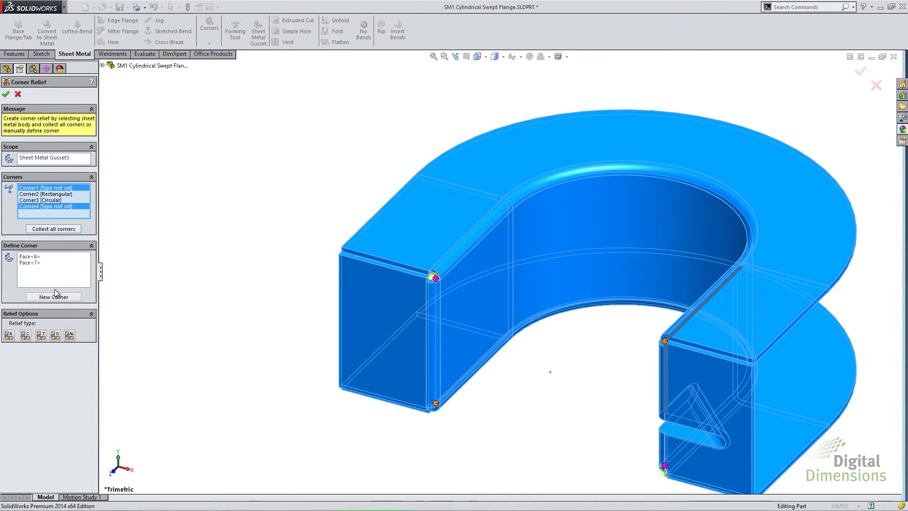
pyautogui.click(41, 335)
# Step: Try the obround relief on Corner4 alone, and settle on the constant width relief for it
pyautogui.click(45, 213)
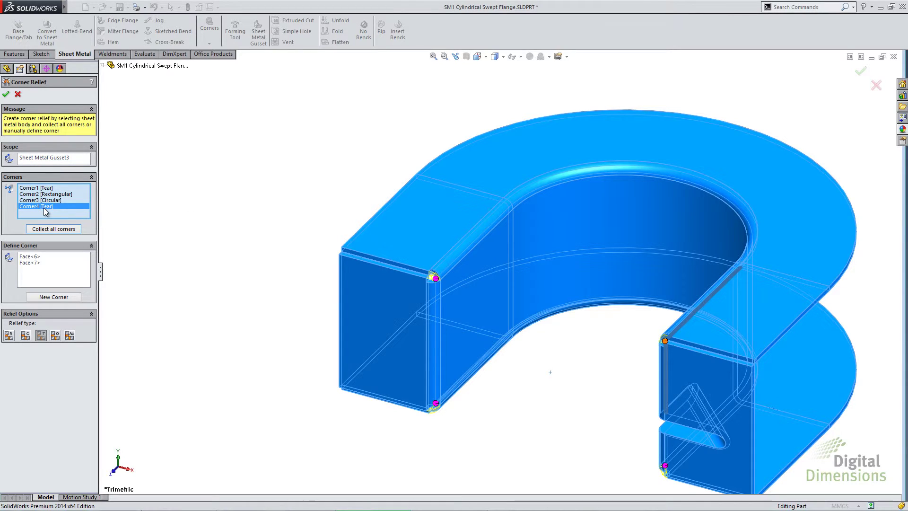
pyautogui.click(56, 337)
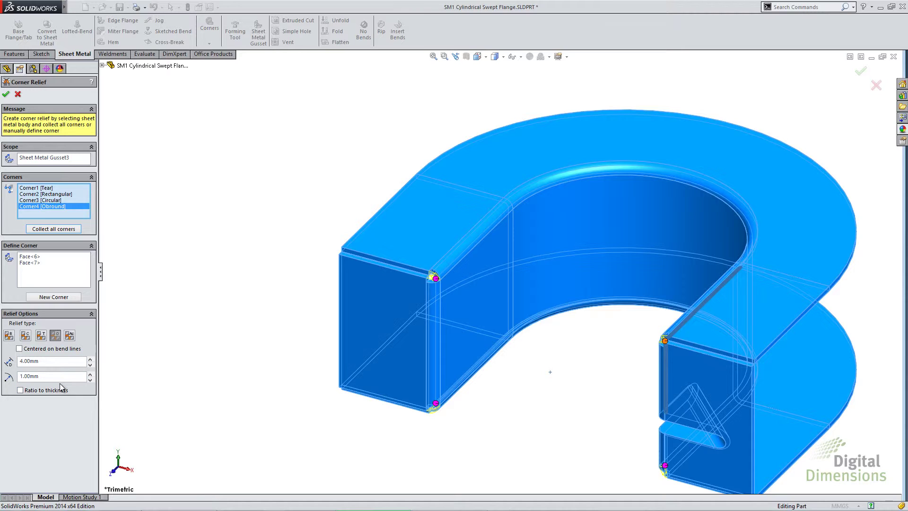
pyautogui.click(69, 336)
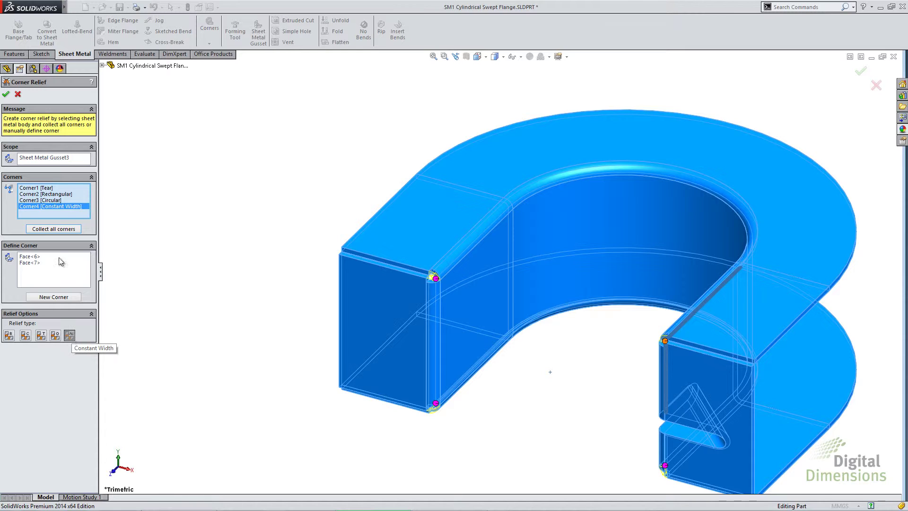
# Step: Review the settings of Corner2 and Corner4 and accept the Corner Relief feature
pyautogui.click(47, 194)
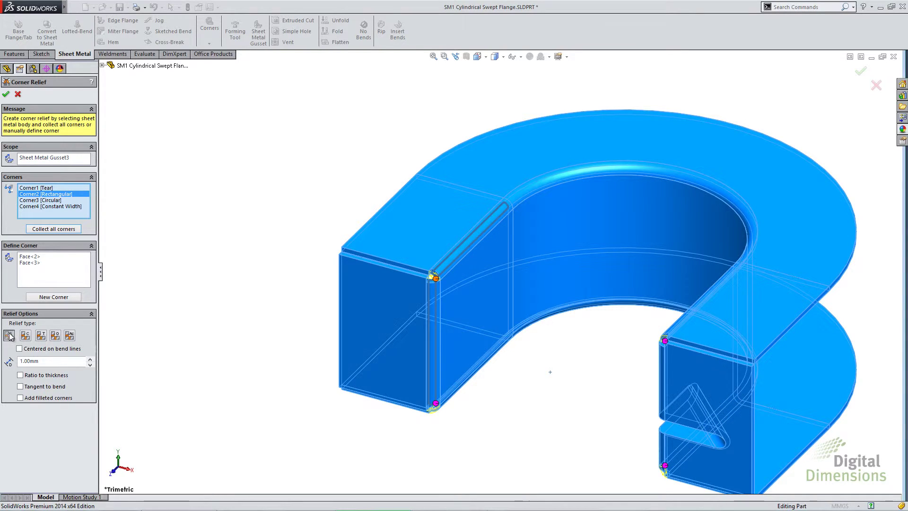
pyautogui.rightClick(61, 195)
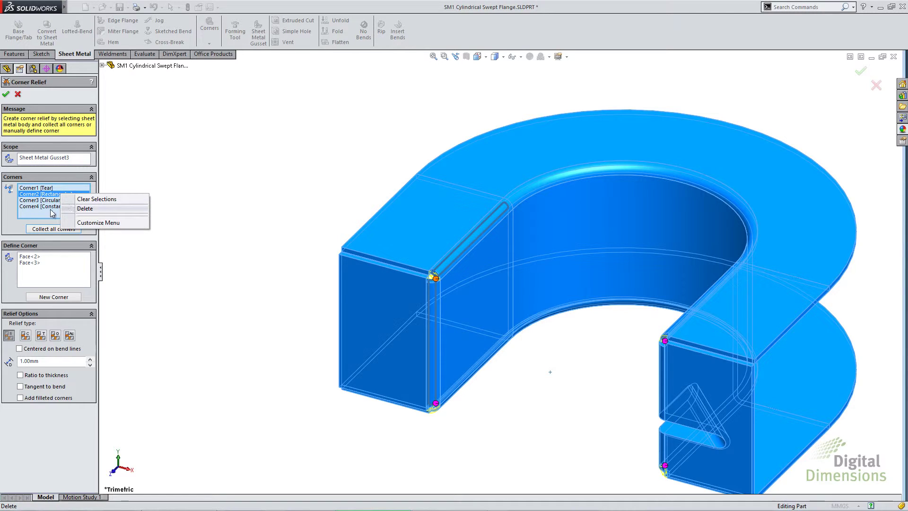
pyautogui.click(44, 211)
pyautogui.click(43, 208)
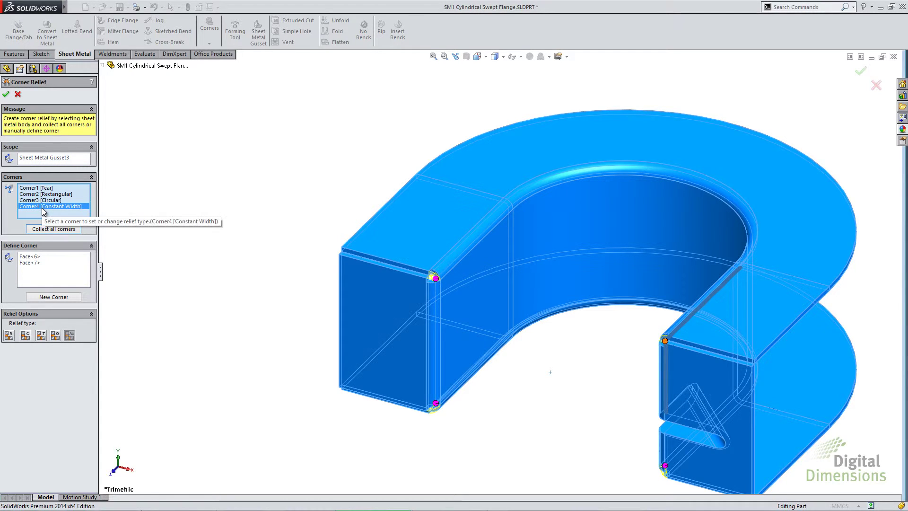
pyautogui.click(5, 94)
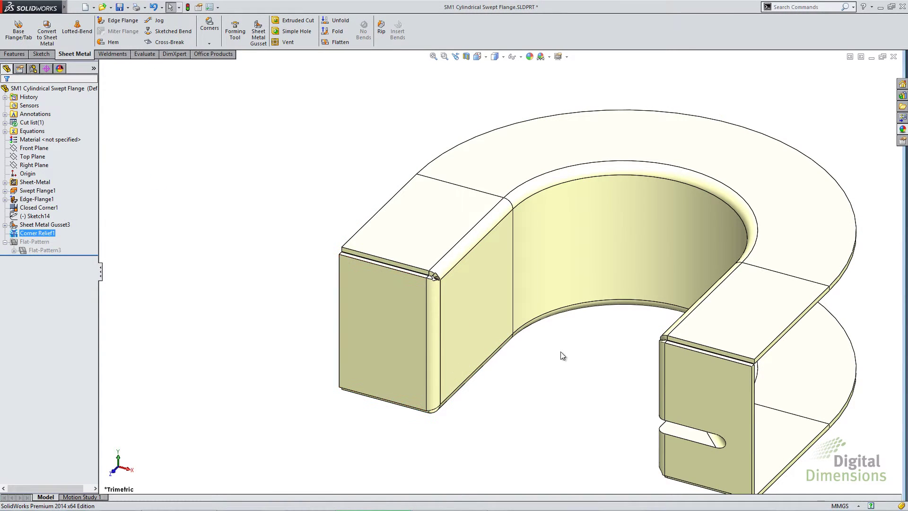
# Step: Inspect the reliefs at the upper corners of both flange ends up close on the folded part
pyautogui.scroll(-2, 579, 393)
pyautogui.scroll(-5, 418, 260)
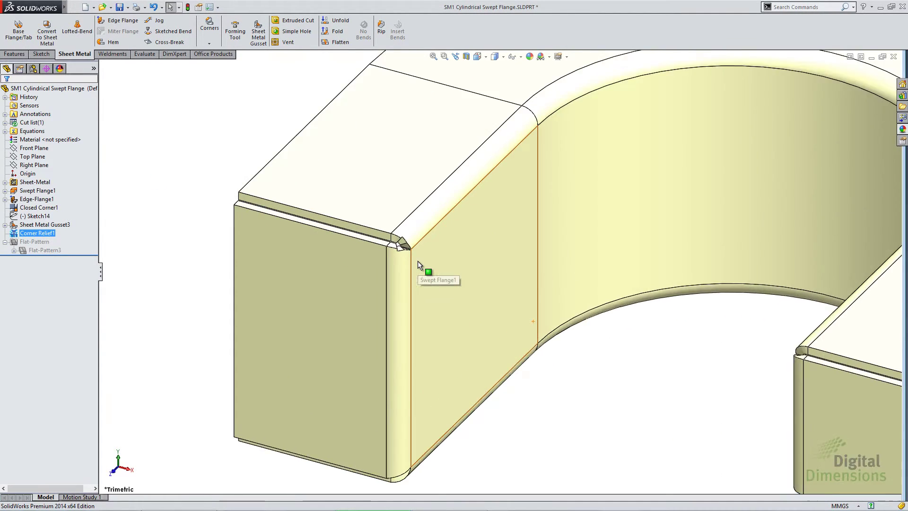
pyautogui.scroll(-2, 418, 257)
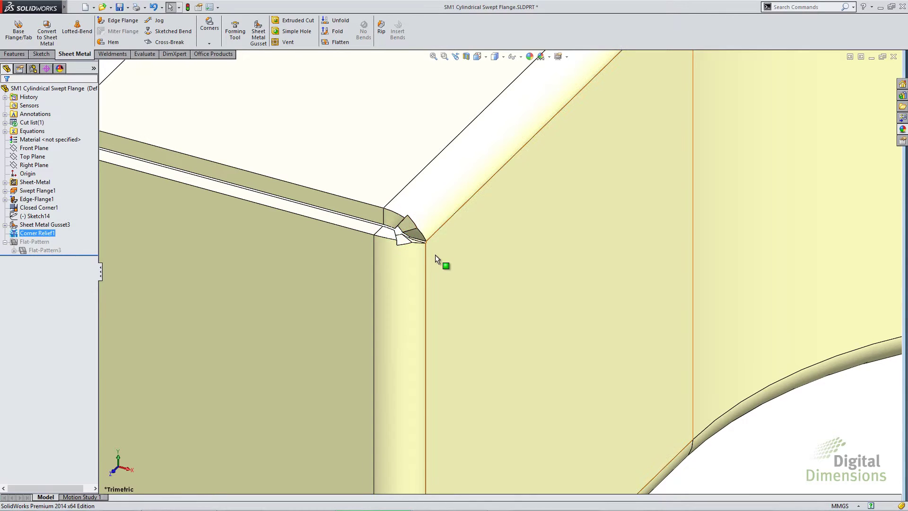
pyautogui.scroll(5, 423, 255)
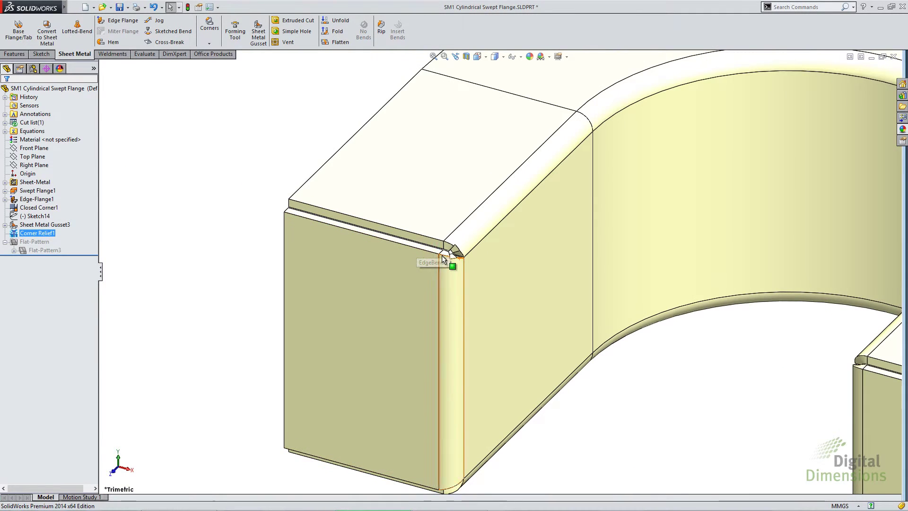
pyautogui.scroll(5, 638, 319)
pyautogui.scroll(-5, 677, 329)
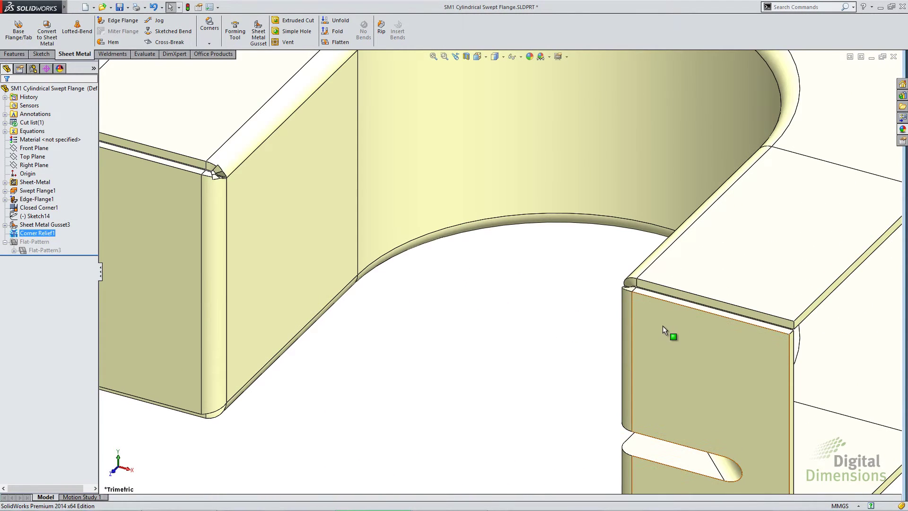
pyautogui.moveTo(662, 325); pyautogui.dragTo(713, 348, button='middle')
pyautogui.scroll(4, 654, 376)
pyautogui.scroll(-6, 551, 415)
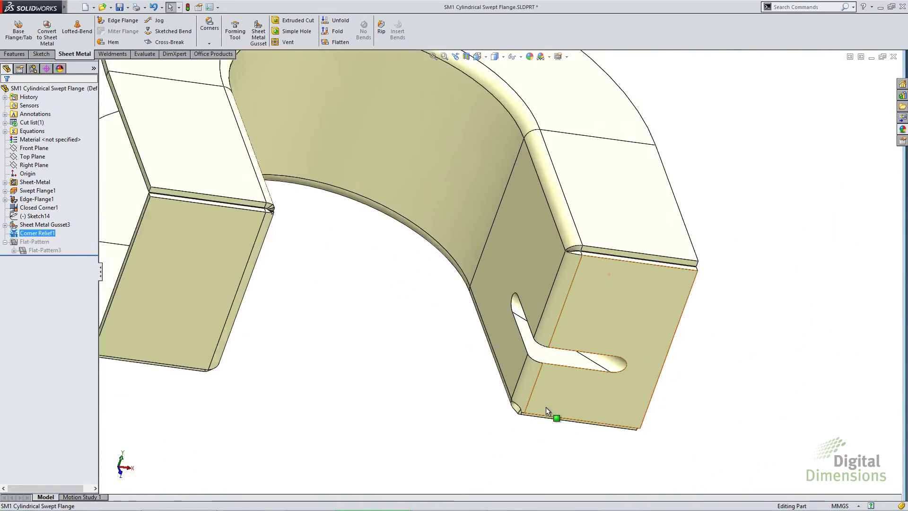
# Step: Inspect the lower corner reliefs up close, view the reliefs in the flat pattern, and return the part to its folded state
pyautogui.moveTo(520, 401); pyautogui.dragTo(449, 330, button='middle')
pyautogui.scroll(2, 186, 290)
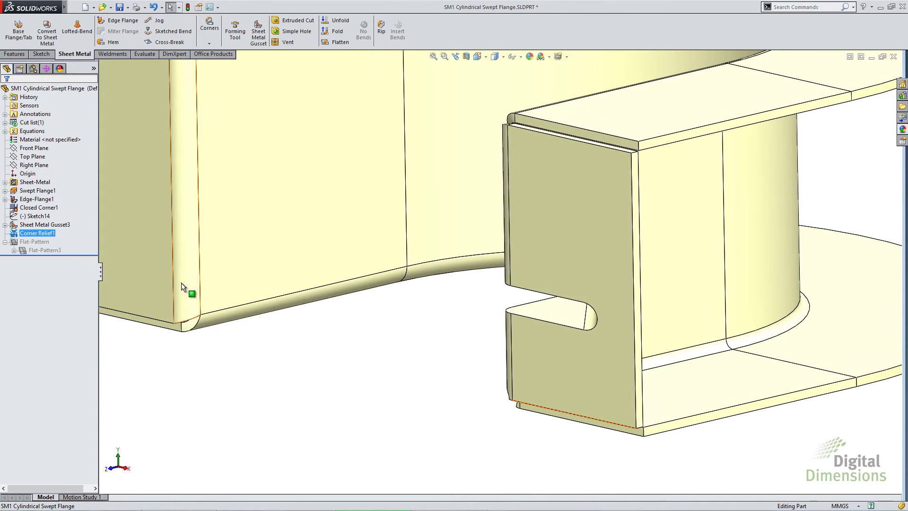
pyautogui.scroll(3, 309, 327)
pyautogui.moveTo(309, 327); pyautogui.dragTo(415, 225, button='middle')
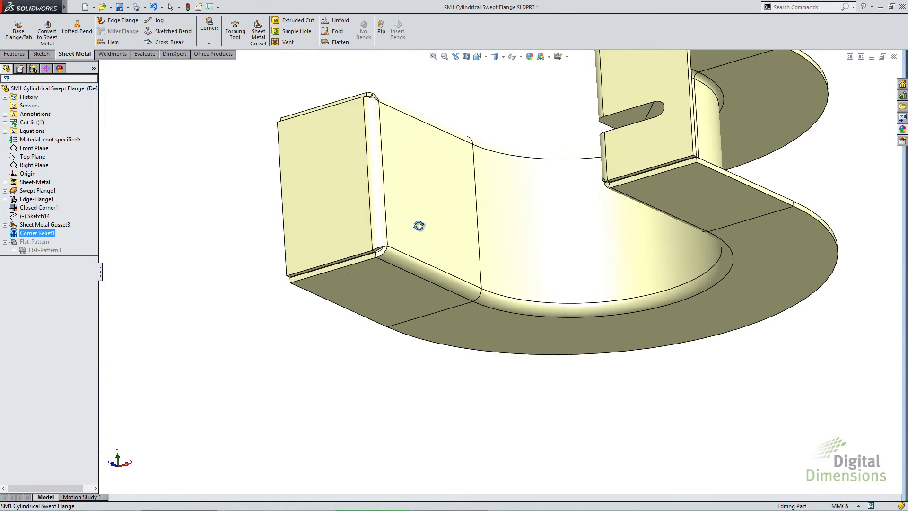
pyautogui.scroll(-3, 422, 219)
pyautogui.scroll(-3, 371, 240)
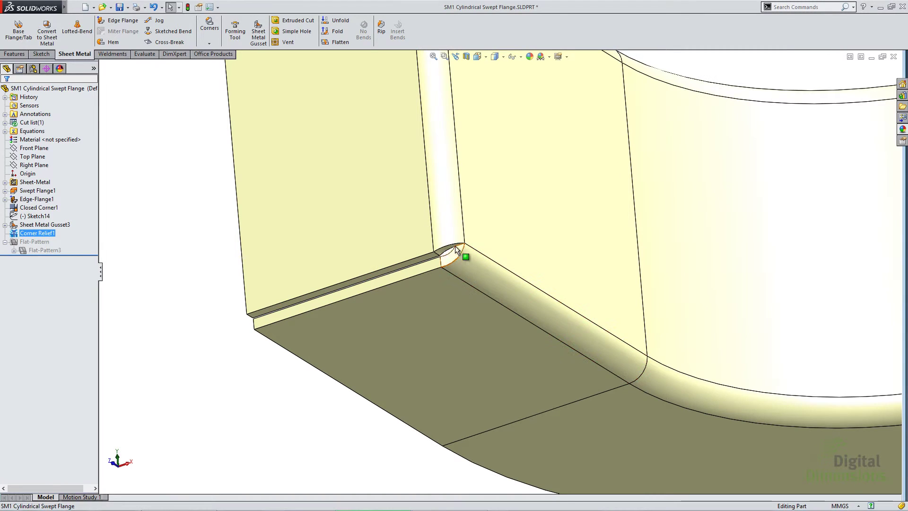
pyautogui.scroll(3, 456, 254)
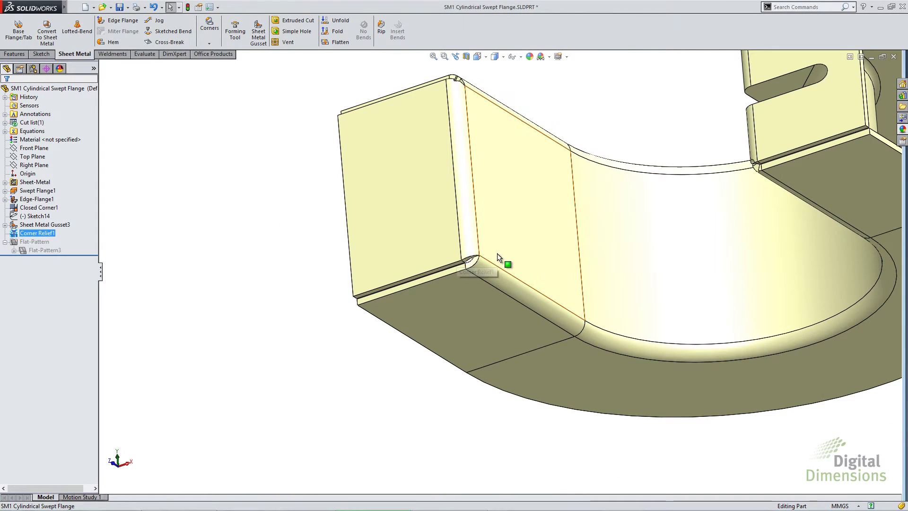
pyautogui.moveTo(498, 253); pyautogui.dragTo(598, 310, button='middle')
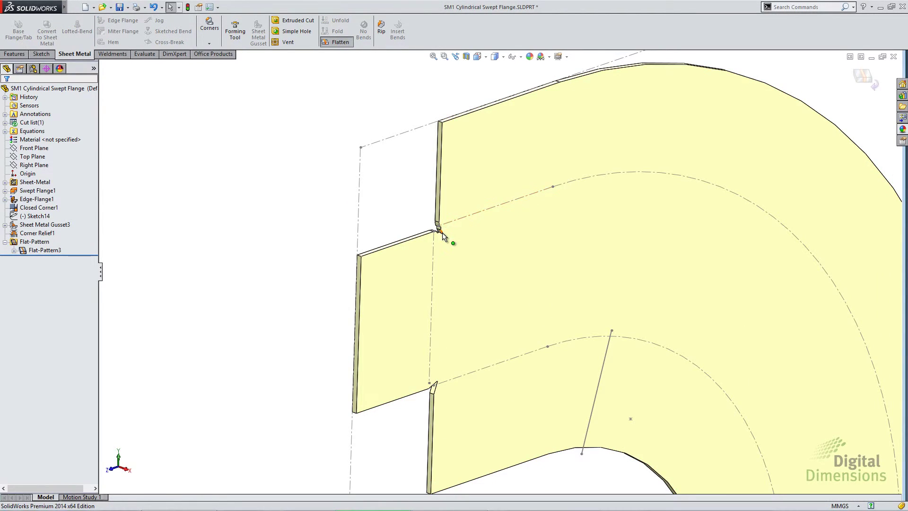
pyautogui.click(332, 42)
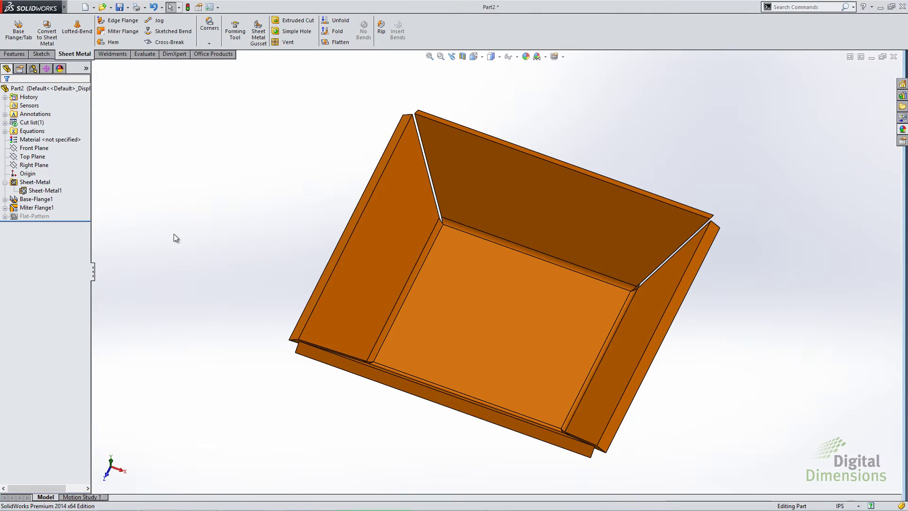
# Step: Start a Corner Relief on the miter flange box part and collect all of its corners
pyautogui.click(215, 42)
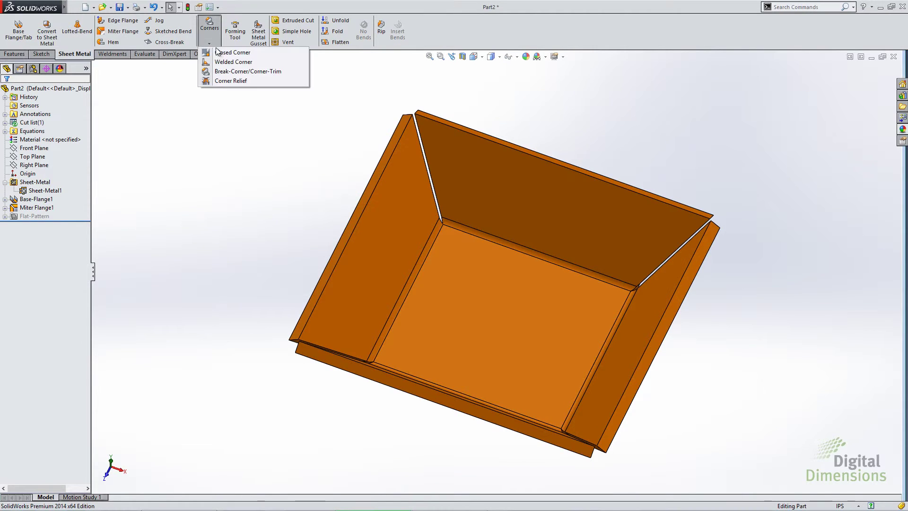
pyautogui.click(231, 81)
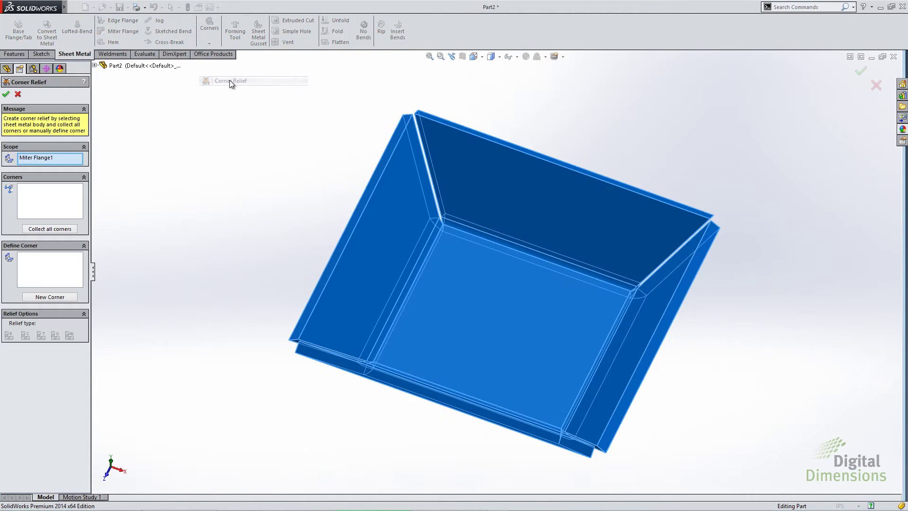
pyautogui.click(55, 230)
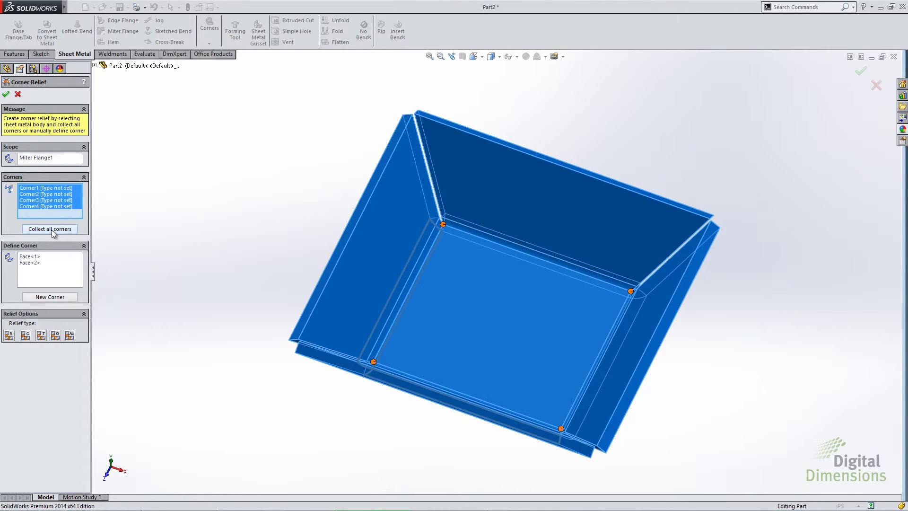
# Step: Assign a circular relief to Corner4 of the box, and clear all collected corners from the list
pyautogui.click(32, 207)
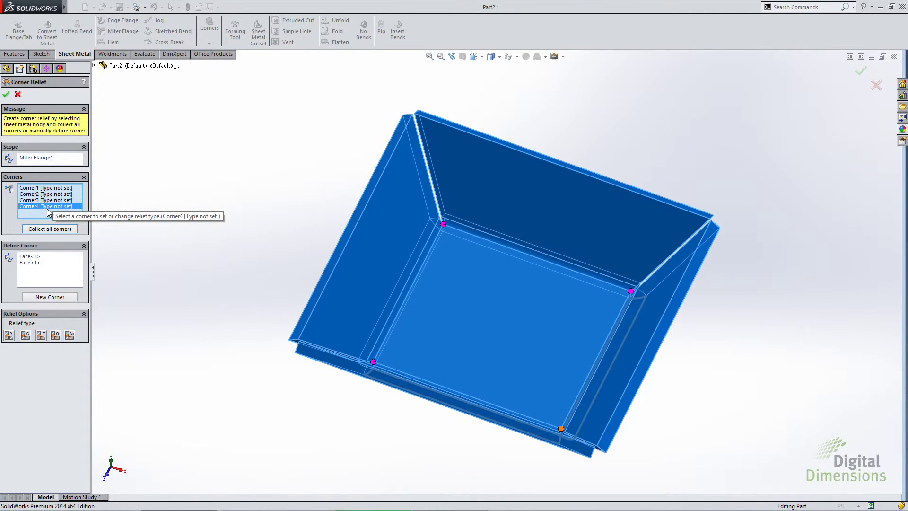
pyautogui.click(26, 336)
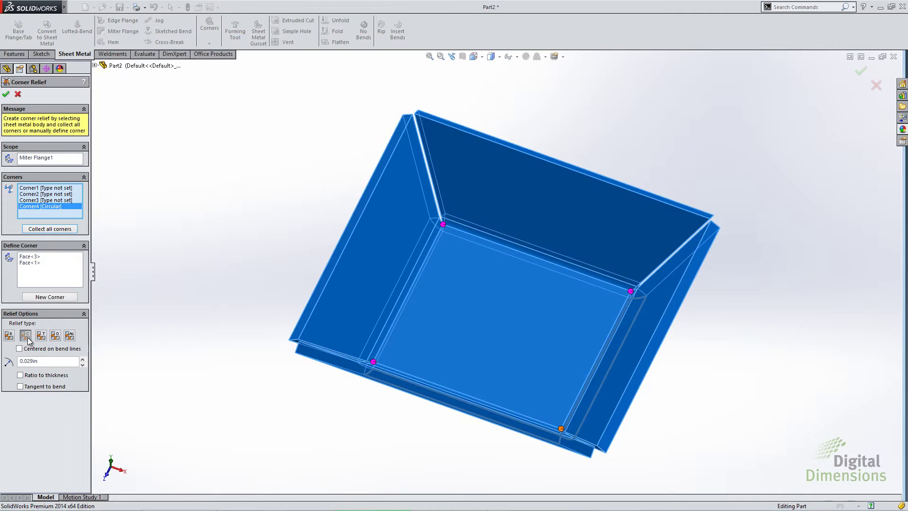
pyautogui.rightClick(61, 211)
pyautogui.click(78, 216)
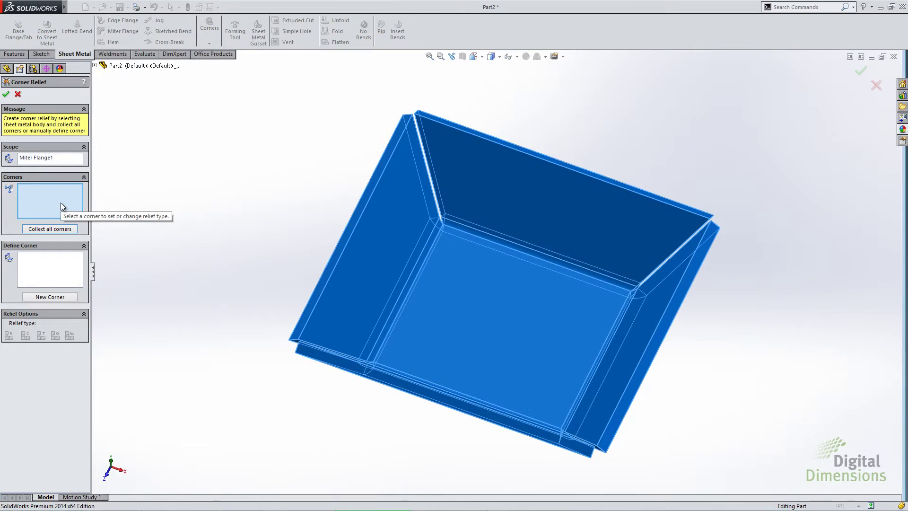
# Step: Define a new corner manually from the two adjacent bend faces meeting at the base corner between the back and left walls
pyautogui.click(47, 267)
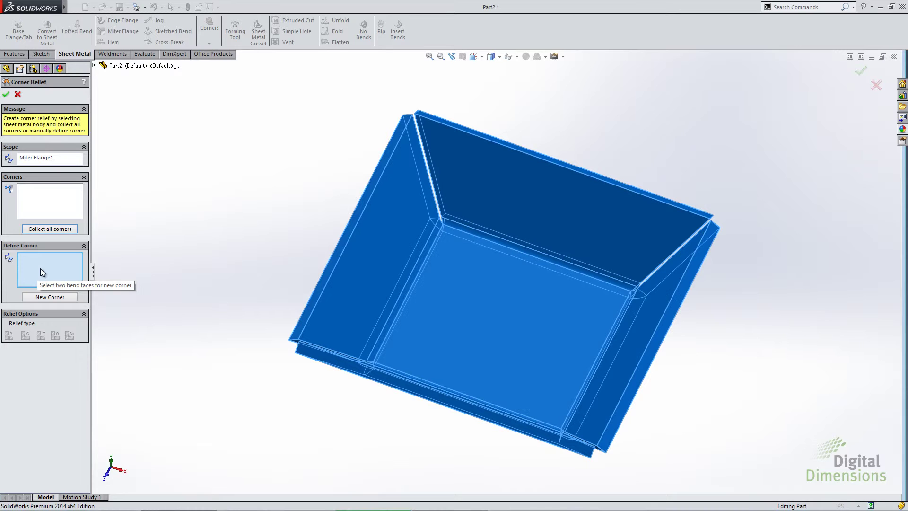
pyautogui.click(464, 229)
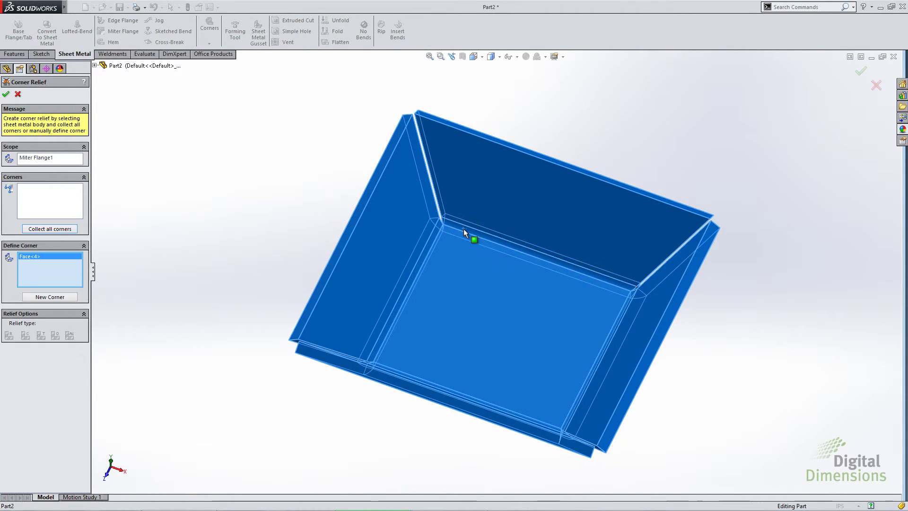
pyautogui.click(436, 230)
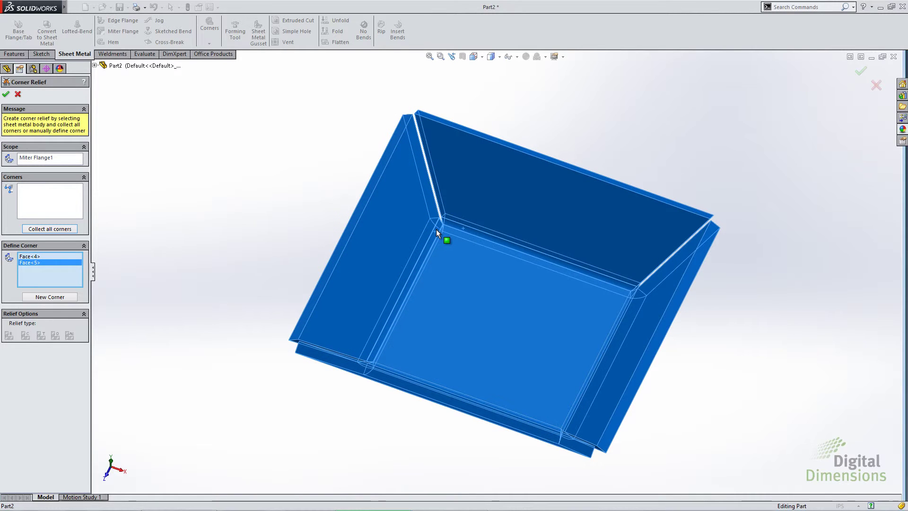
pyautogui.click(49, 296)
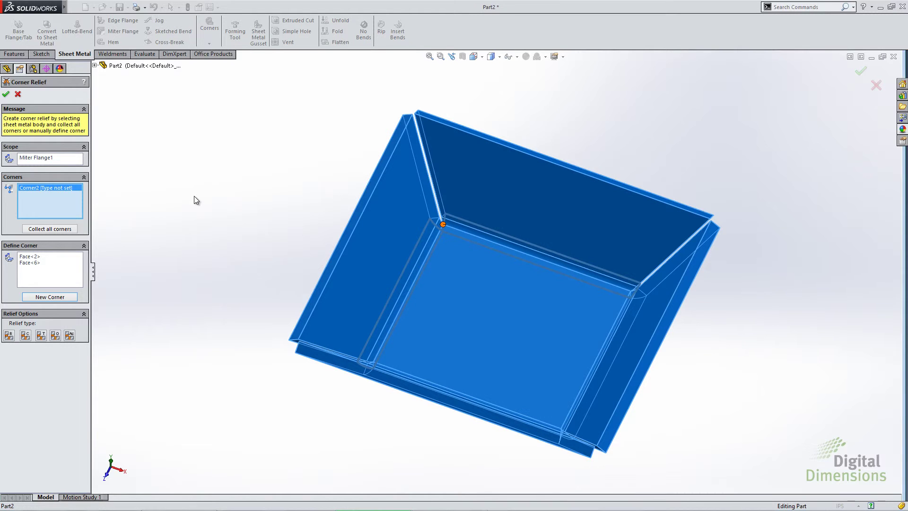
pyautogui.hotkey('alt', 'Tab')
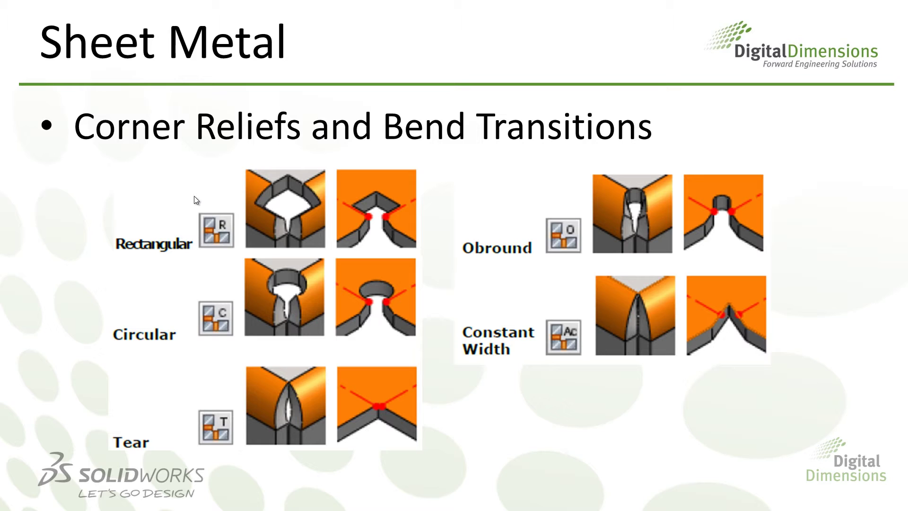
pyautogui.press('Right')
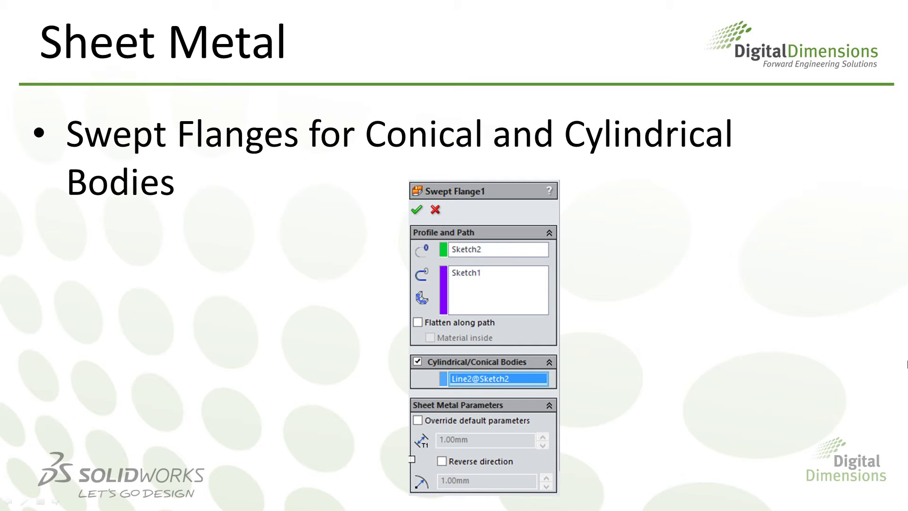
# Step: Switch back to the cylindrical swept flange part in SolidWorks, flatten it to view the flat pattern, and fold it again
pyautogui.hotkey('alt', 'Tab')
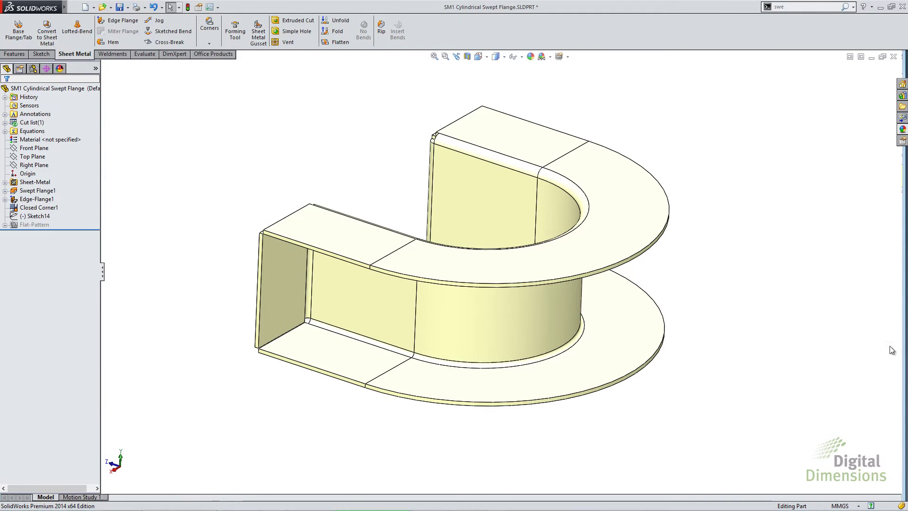
pyautogui.click(337, 44)
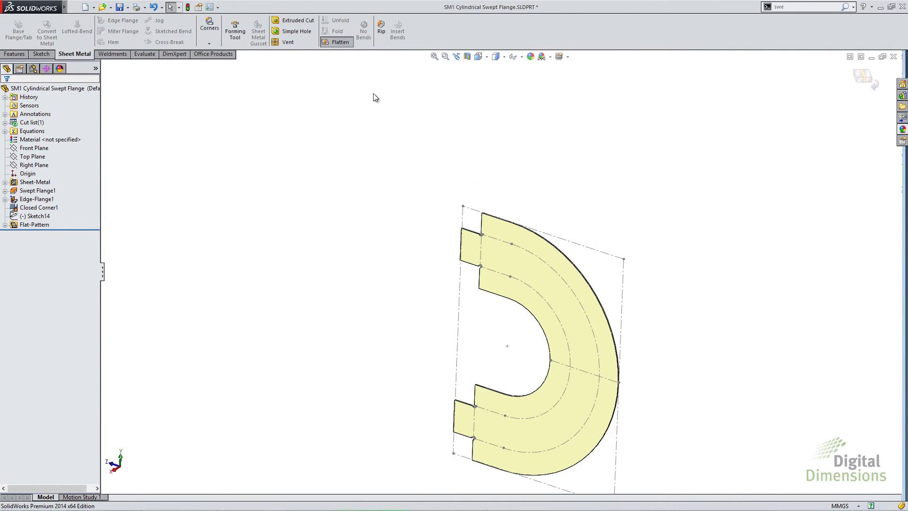
pyautogui.click(336, 43)
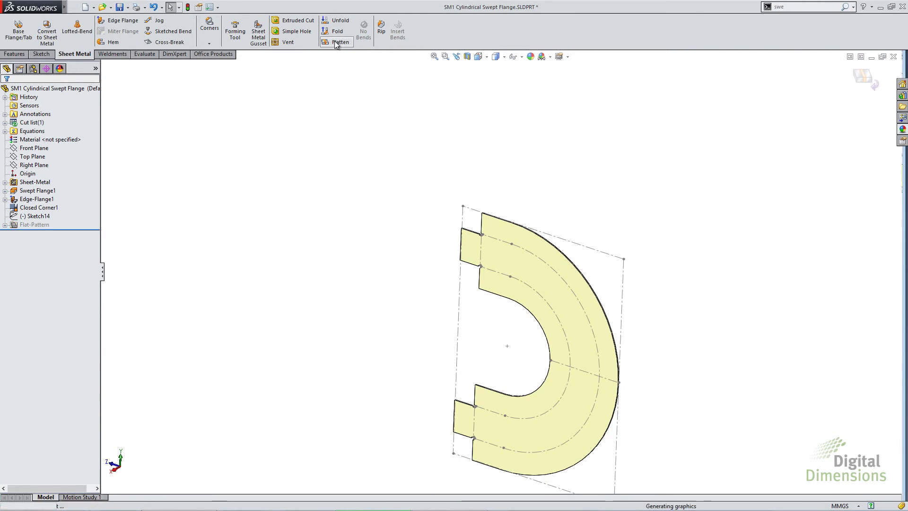
# Step: Enable the Cylindrical/Conical Bodies option on the swept flange, using its vertical profile line Line2@Sketch2, and flatten the part
pyautogui.click(47, 191)
pyautogui.keyDown('ctrl'); pyautogui.click(34, 182); pyautogui.keyUp('ctrl')
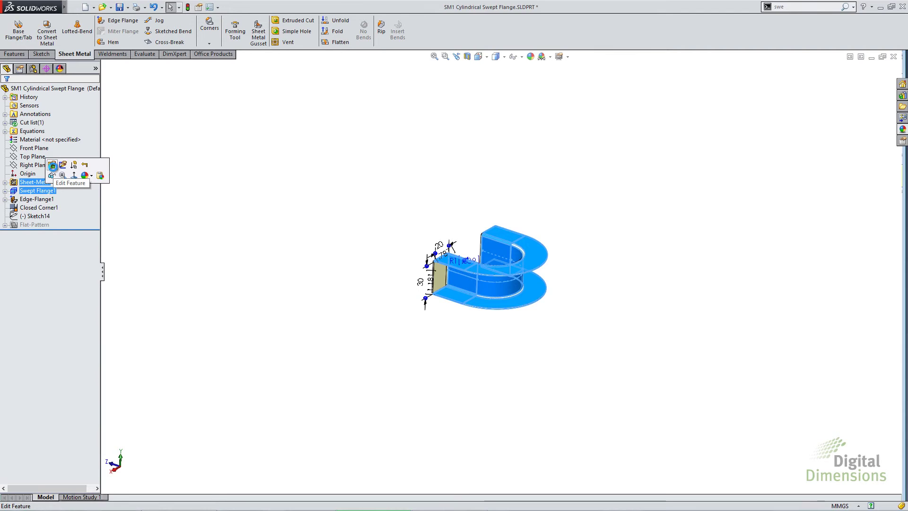
pyautogui.click(52, 165)
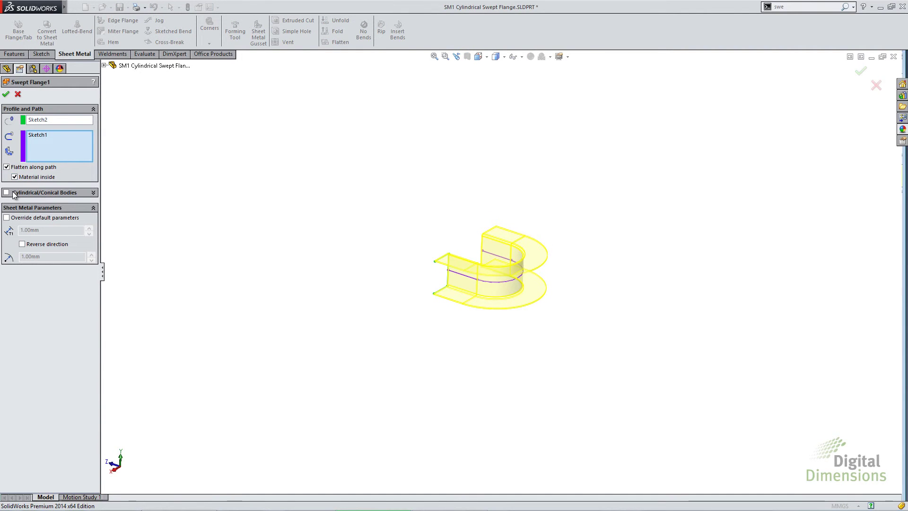
pyautogui.click(27, 194)
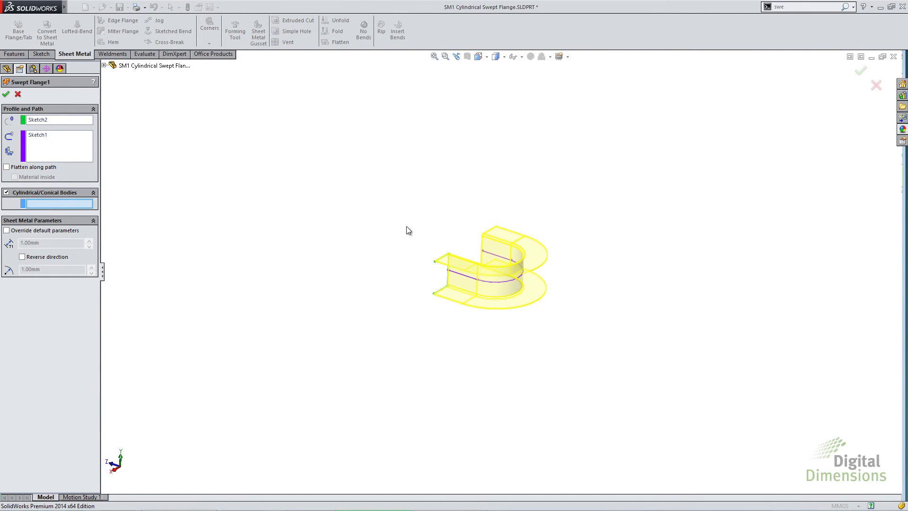
pyautogui.scroll(-3, 475, 279)
pyautogui.scroll(-2, 476, 279)
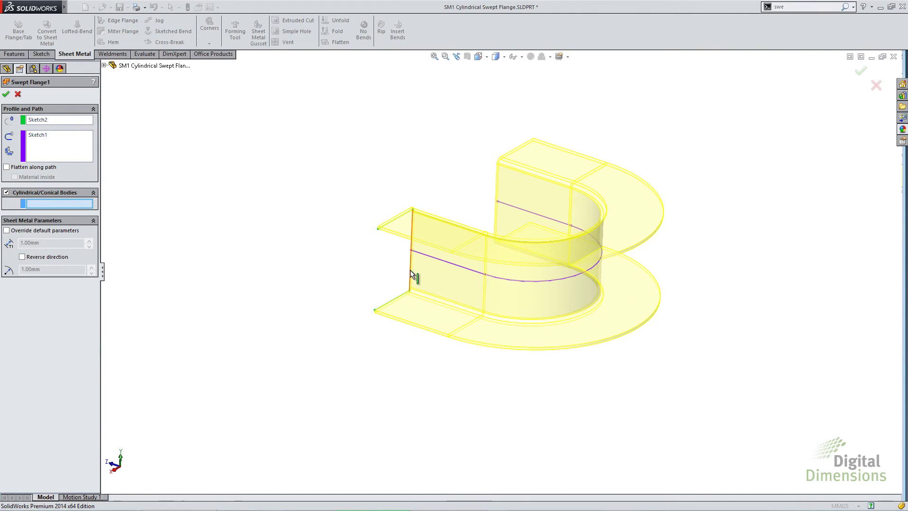
pyautogui.click(410, 273)
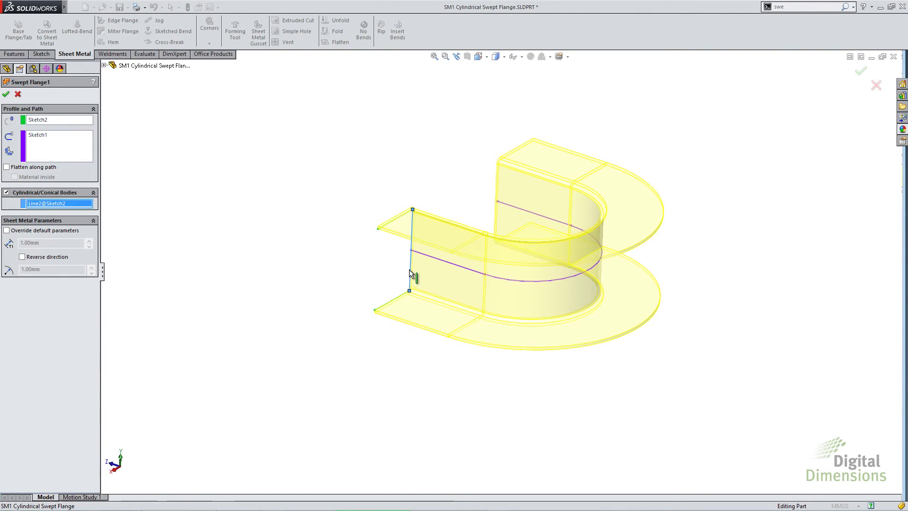
pyautogui.click(6, 93)
pyautogui.click(339, 42)
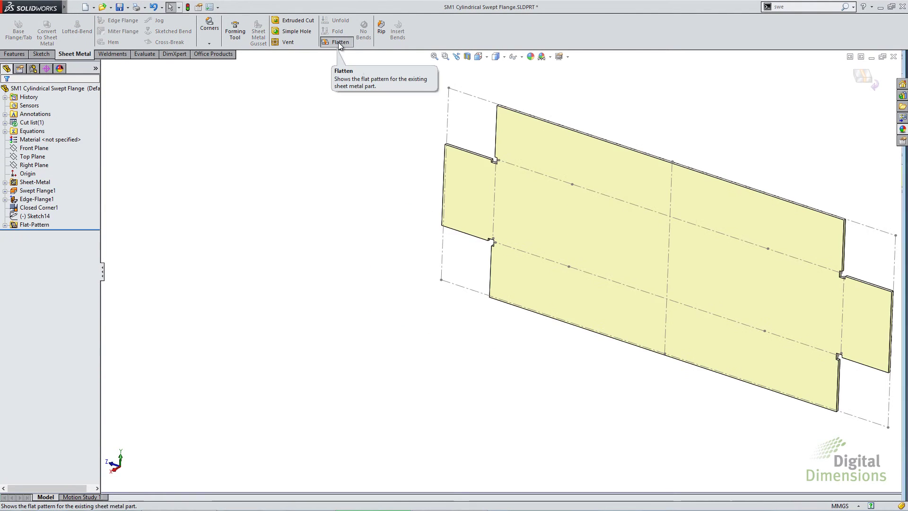
pyautogui.press('f')
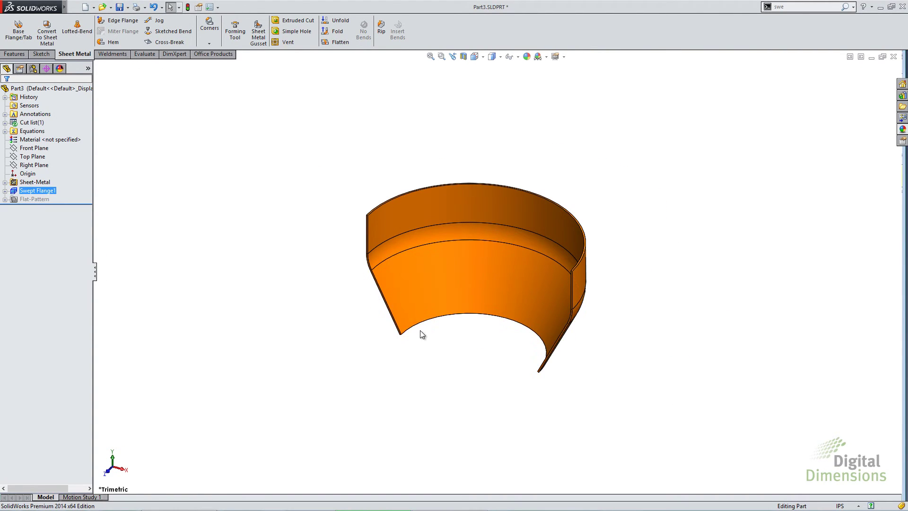
# Step: Flatten the orange conical swept flange in Part3 to view its flat pattern without the Cylindrical/Conical Bodies option
pyautogui.click(336, 42)
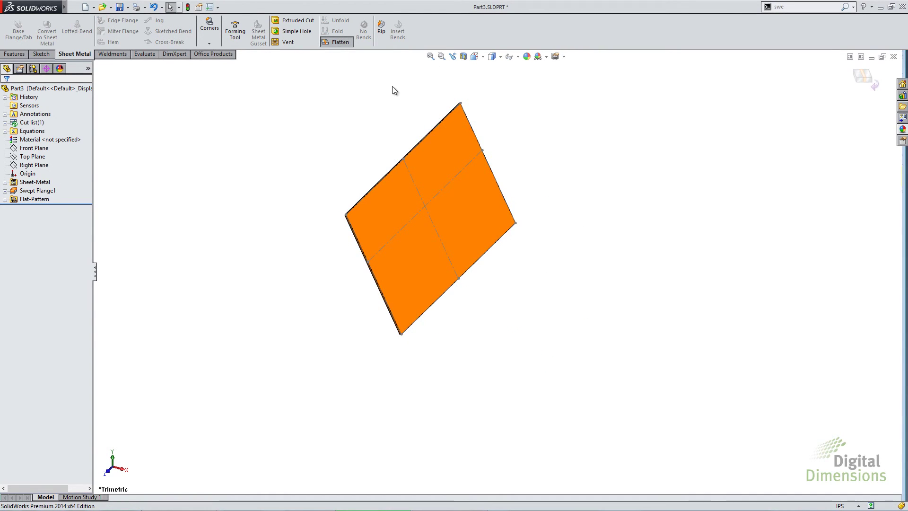
pyautogui.click(336, 42)
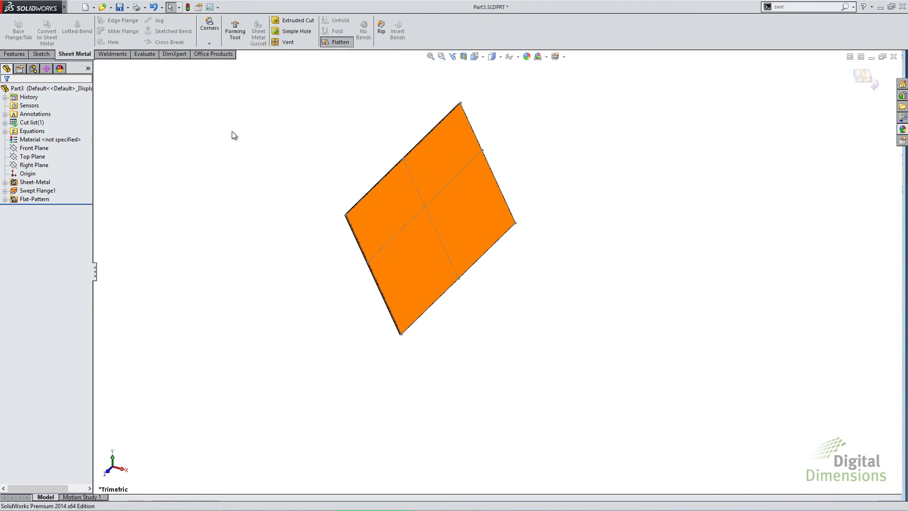
# Step: Enable Cylindrical/Conical Bodies on the conical swept flange, using its slanted profile line Line1@Sketch1, and flatten the part
pyautogui.click(38, 190)
pyautogui.click(38, 168)
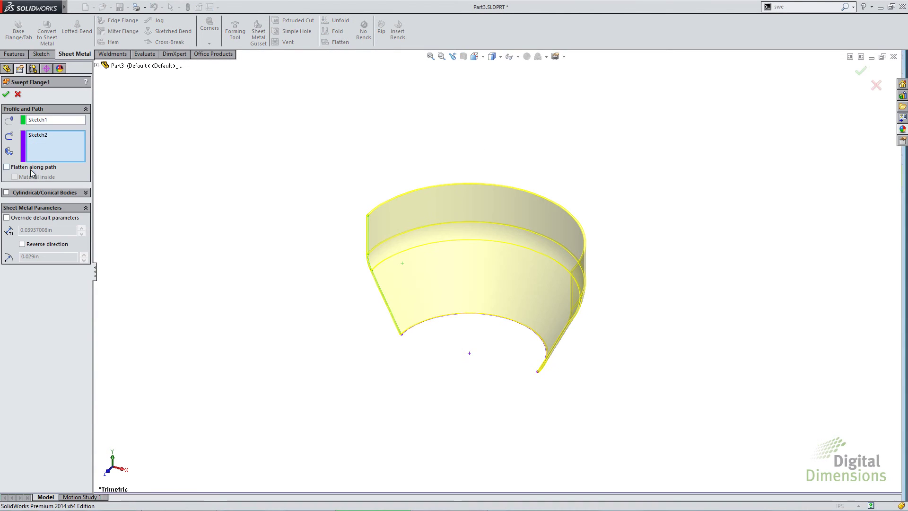
pyautogui.click(27, 192)
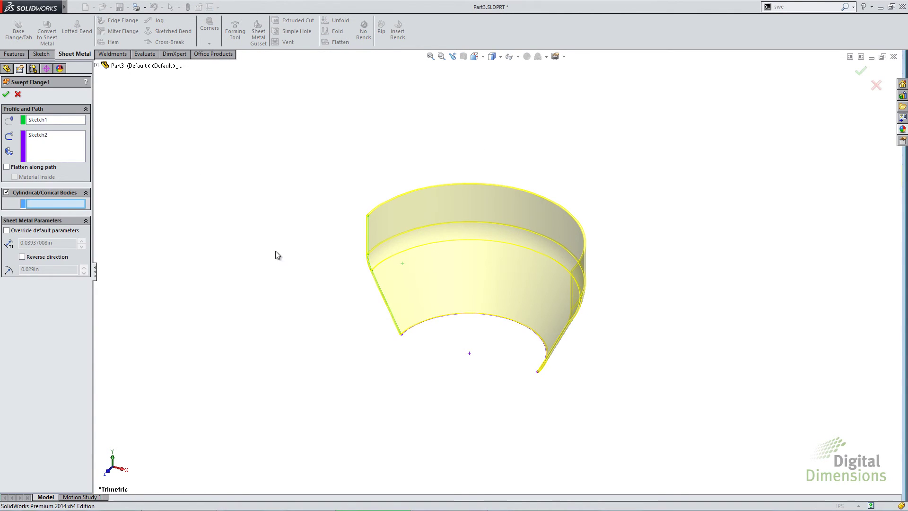
pyautogui.click(386, 300)
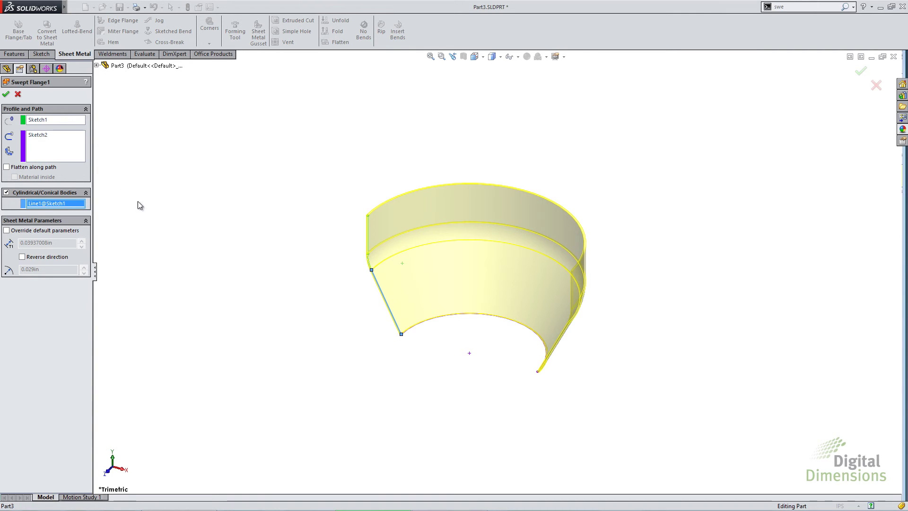
pyautogui.click(6, 93)
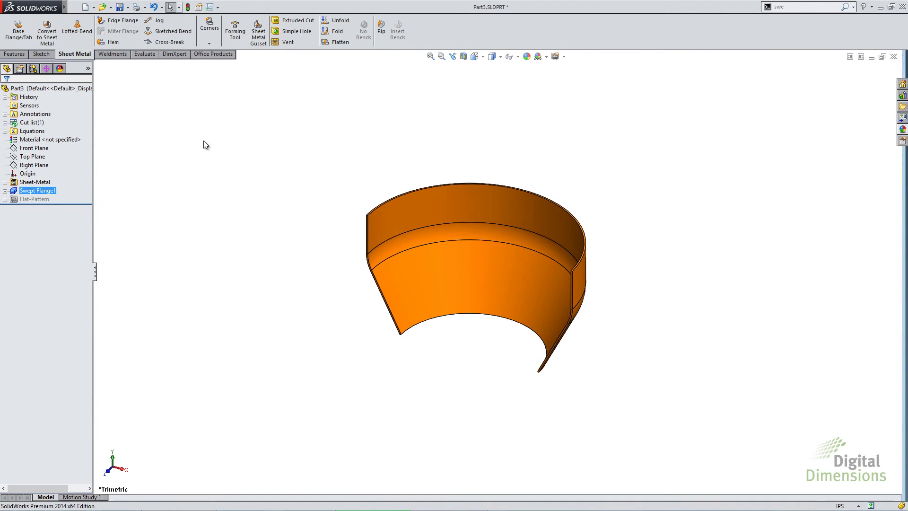
pyautogui.click(325, 42)
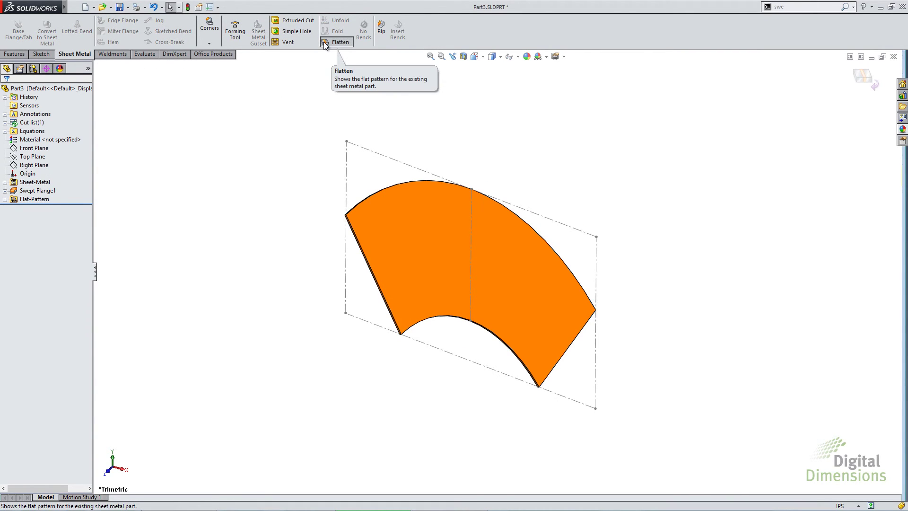
pyautogui.moveTo(588, 243); pyautogui.dragTo(541, 231, button='middle')
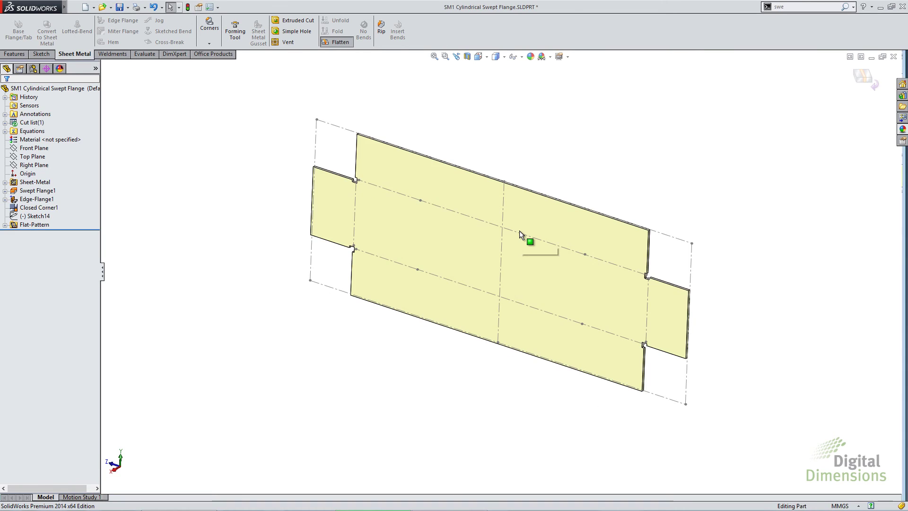
# Step: Switch to the sweep part, open Swept Flange6 for editing, and examine each of its three path edges
pyautogui.hotkey('ctrl', 'Tab')
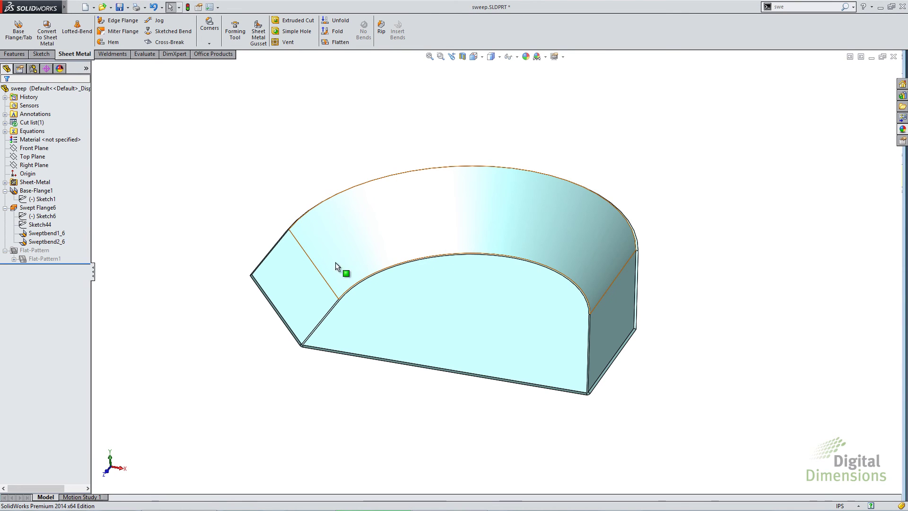
pyautogui.click(52, 207)
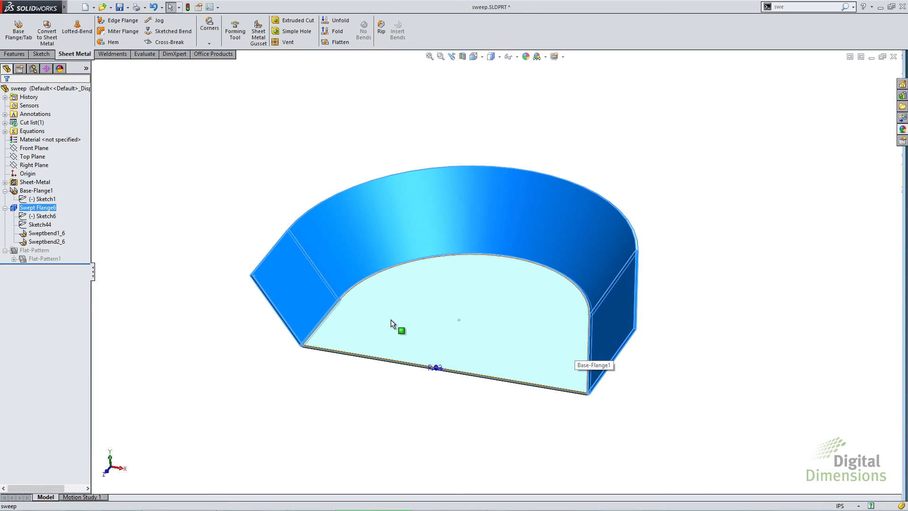
pyautogui.rightClick(53, 213)
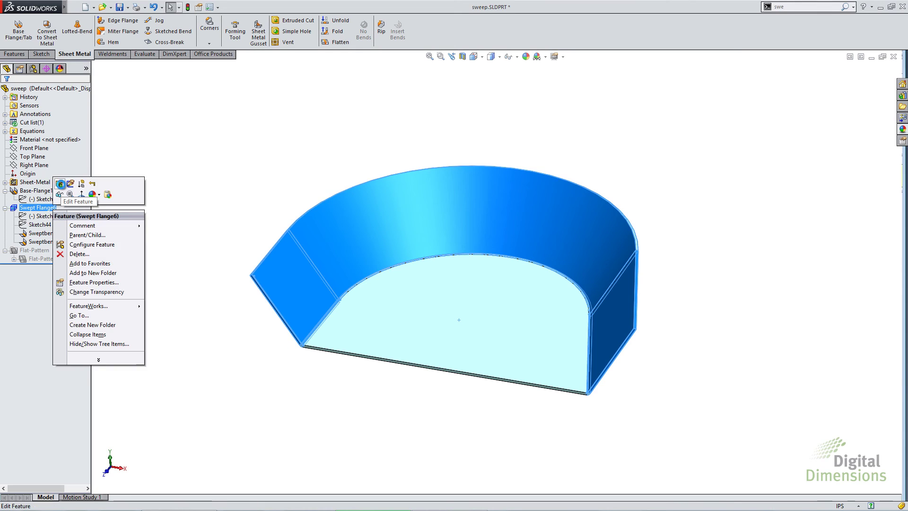
pyautogui.click(62, 185)
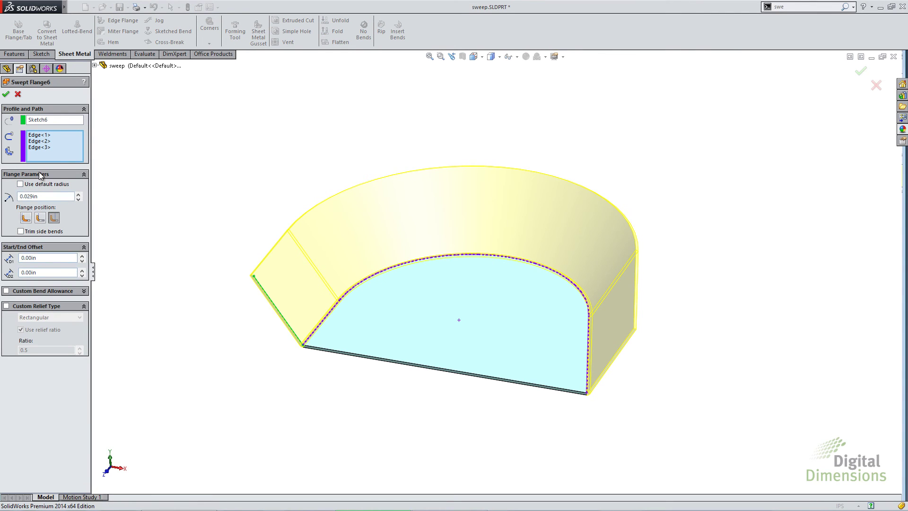
pyautogui.click(45, 136)
pyautogui.click(47, 142)
pyautogui.click(46, 147)
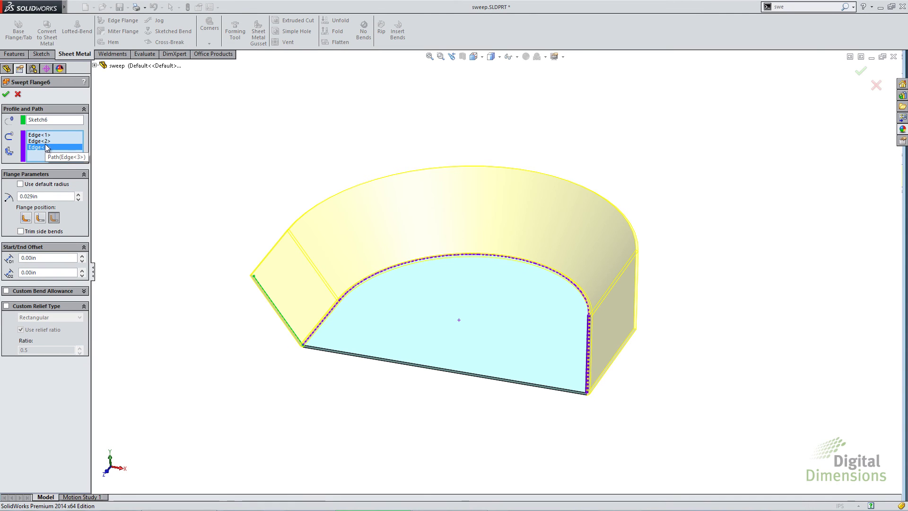
# Step: Switch to the slide presentation and advance to the closing Thank you slide
pyautogui.hotkey('alt', 'Tab')
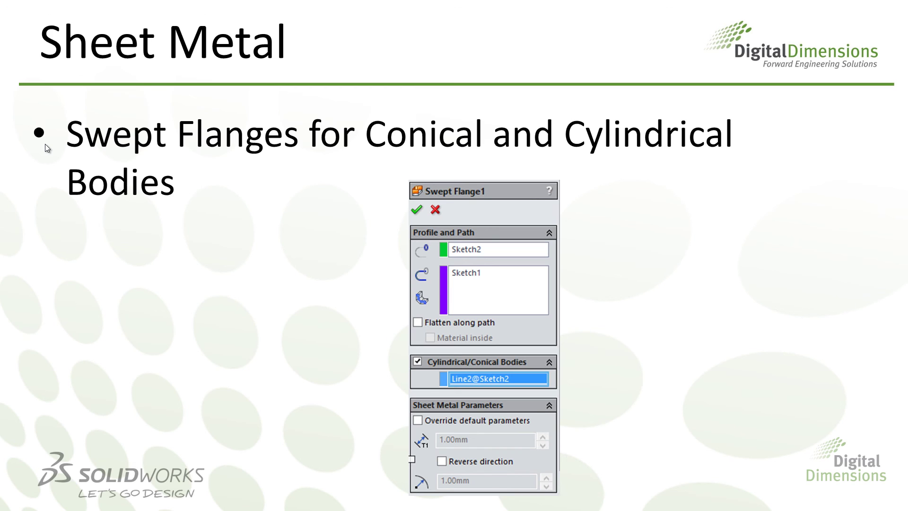
pyautogui.press('Right')
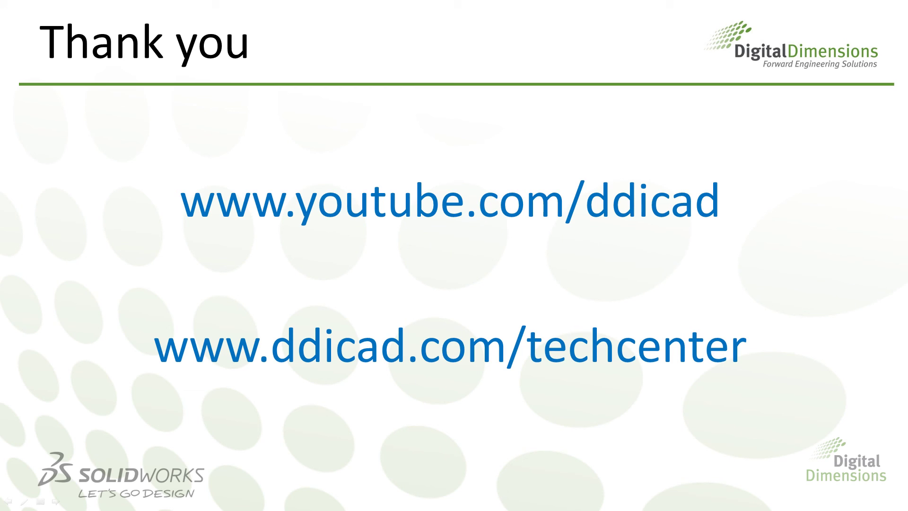